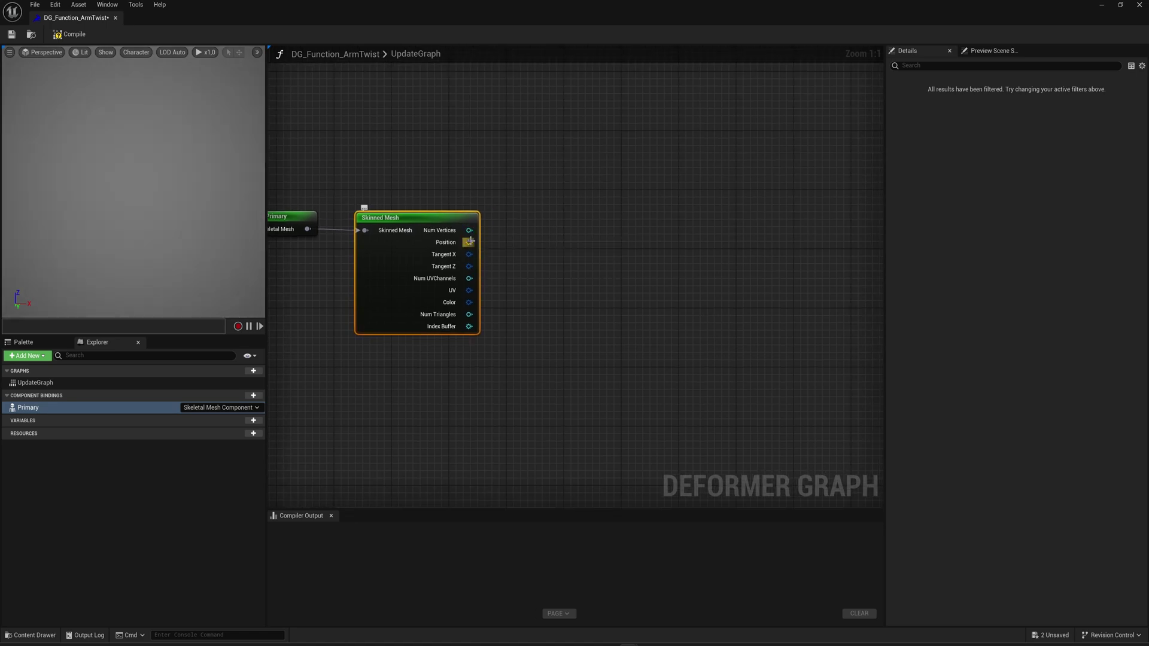
Step: Play the sequence through the arm motion, stop it, and scrub back to frame 3152
{"action": "left_click_drag", "start_coordinate": [469, 243], "coordinate": [537, 241]}
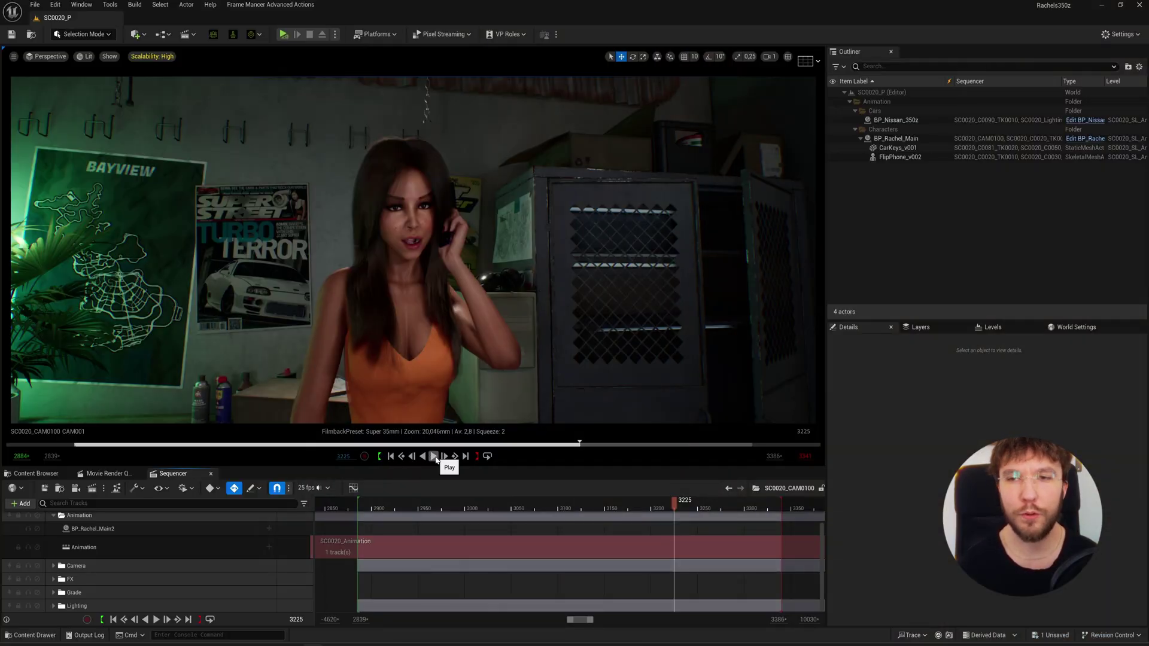
{"action": "left_click", "coordinate": [435, 457]}
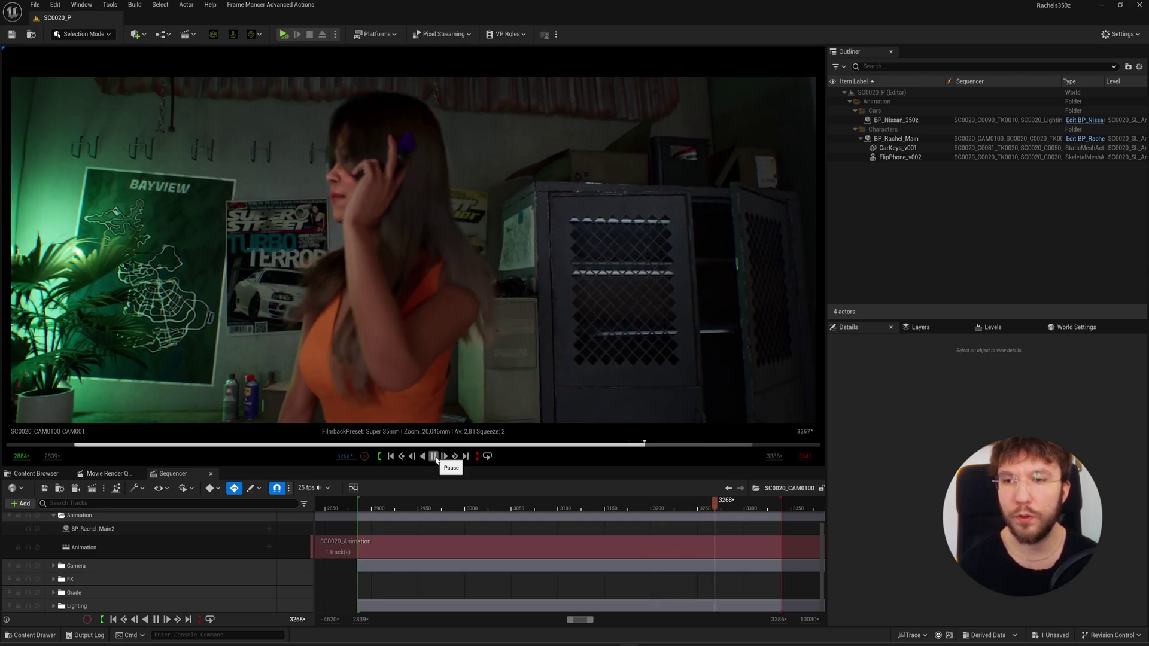
{"action": "left_click", "coordinate": [434, 456]}
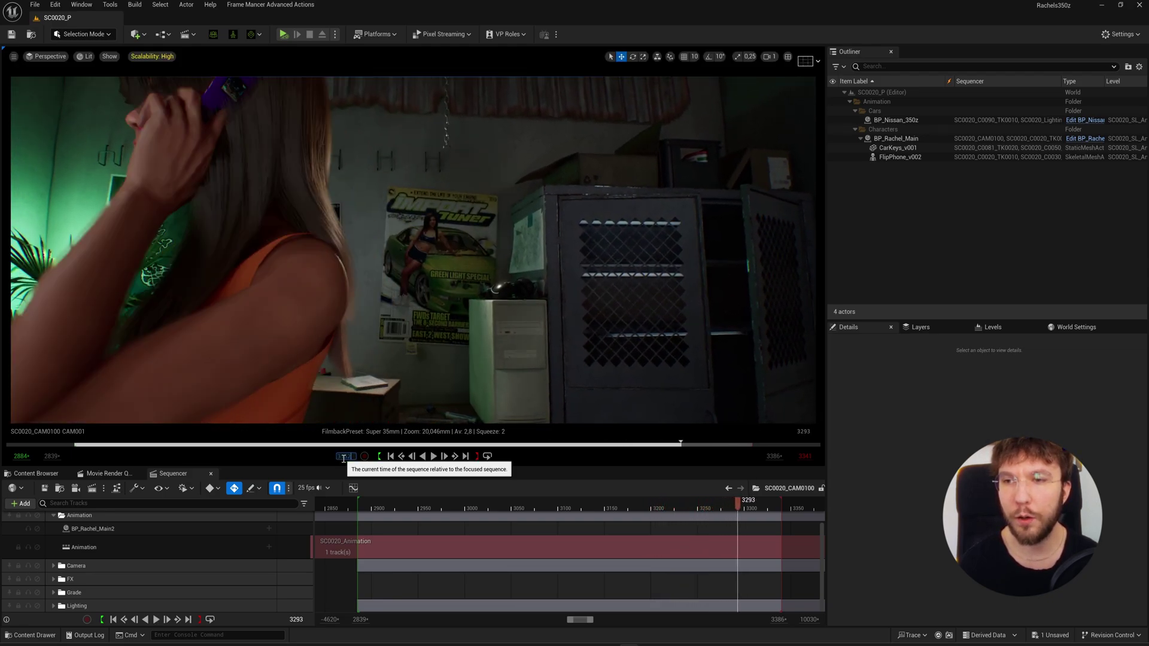
{"action": "left_click_drag", "start_coordinate": [343, 459], "coordinate": [323, 459]}
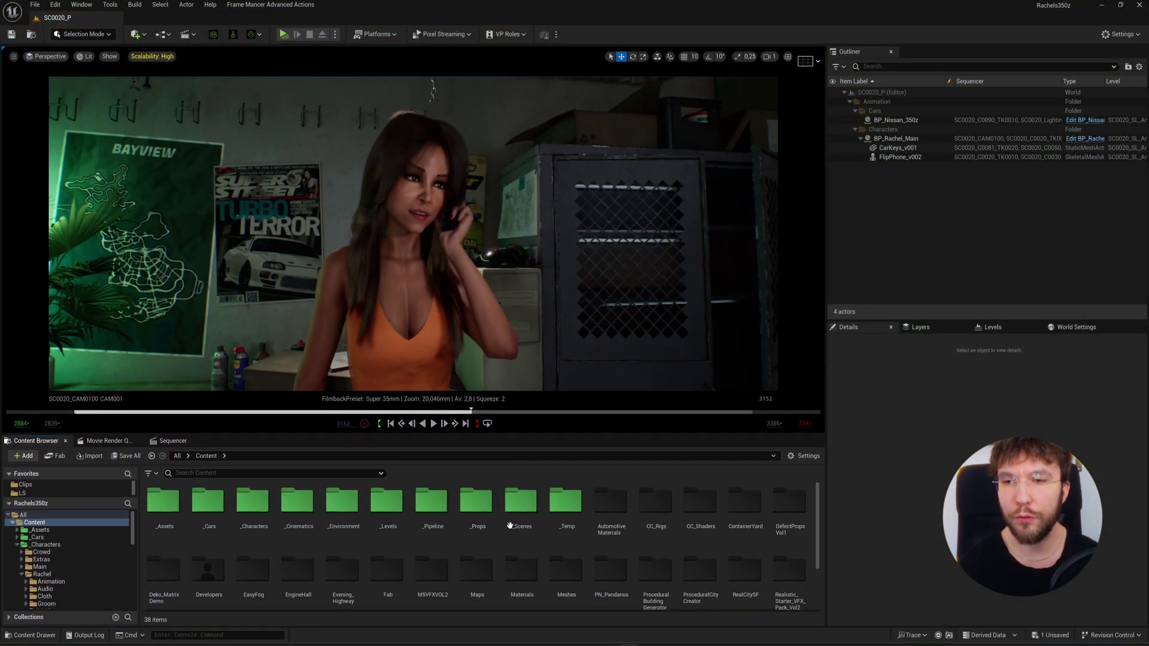
Step: Open the _Pipeline > Deformers folder in the Content Browser
{"action": "double_click", "coordinate": [437, 509]}
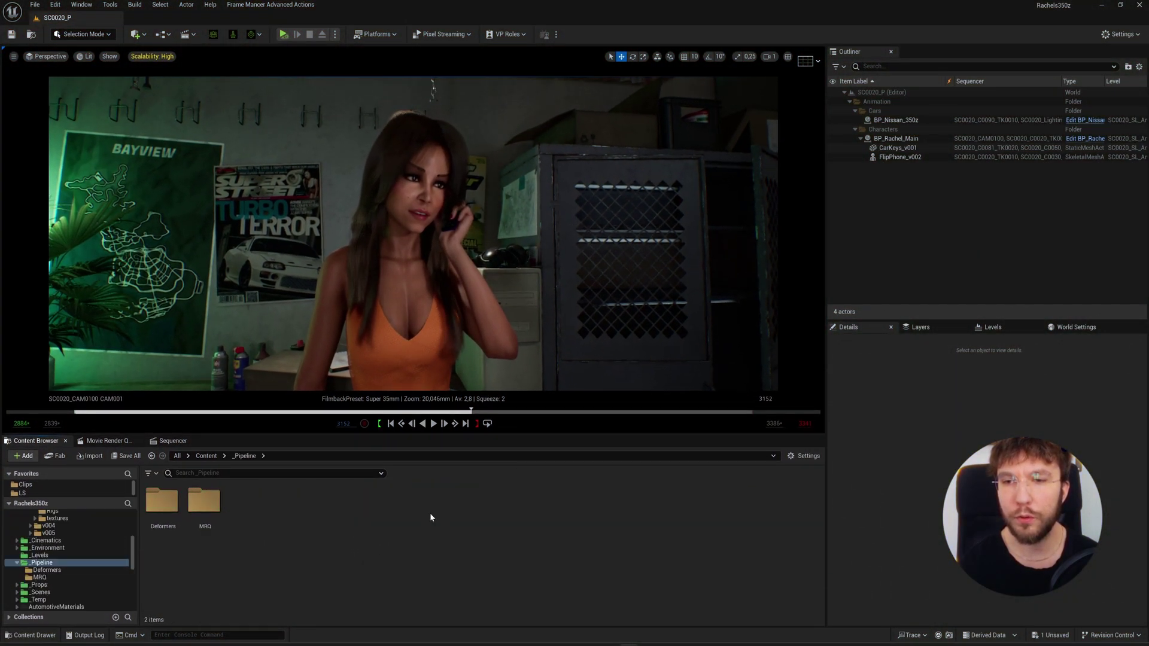
{"action": "left_click", "coordinate": [168, 509]}
{"action": "double_click", "coordinate": [168, 509]}
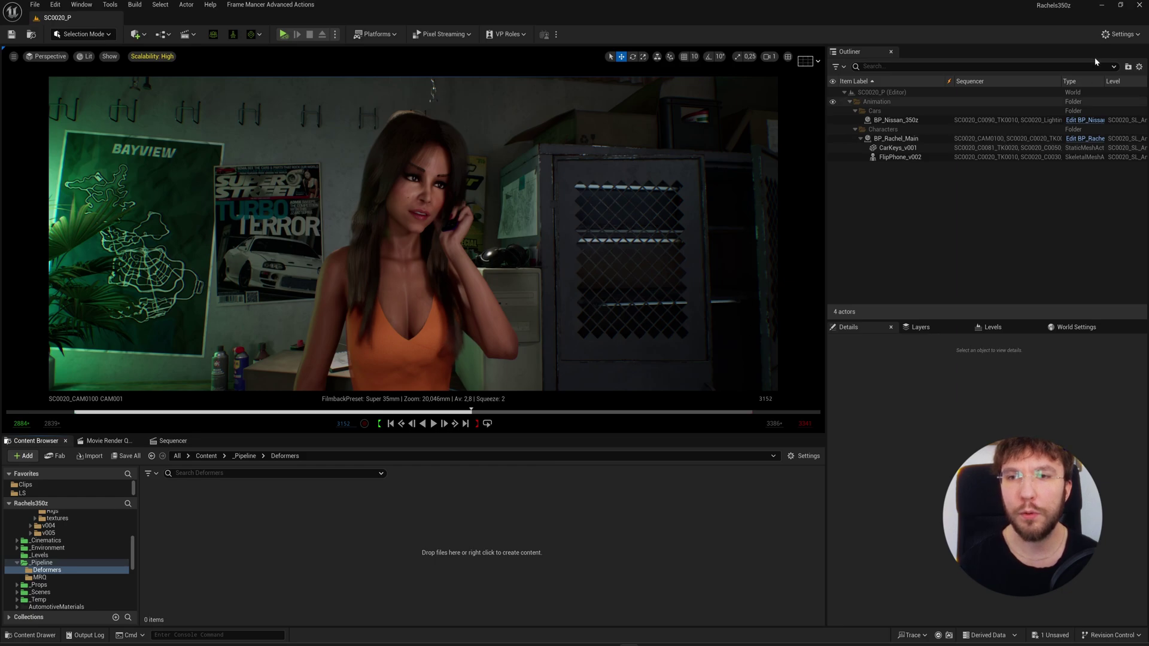
Step: Check the deformer plugins by searching 'defo' in the Plugins window
{"action": "left_click", "coordinate": [1120, 34]}
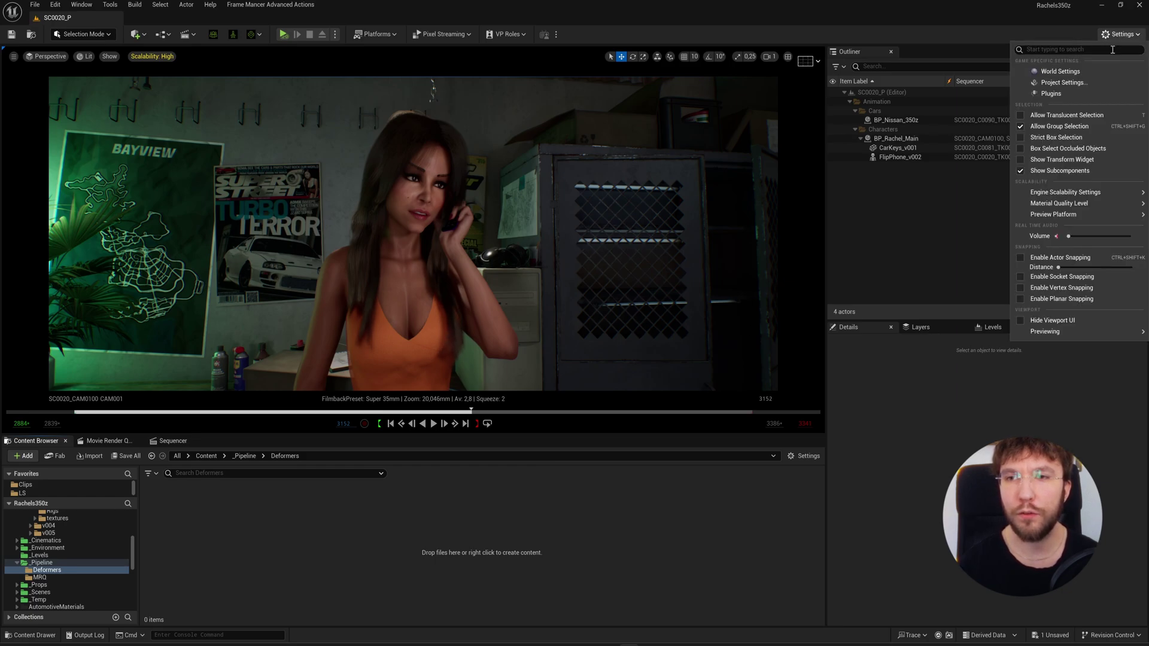
{"action": "left_click", "coordinate": [1070, 96]}
{"action": "left_click_drag", "start_coordinate": [547, 170], "coordinate": [552, 105]}
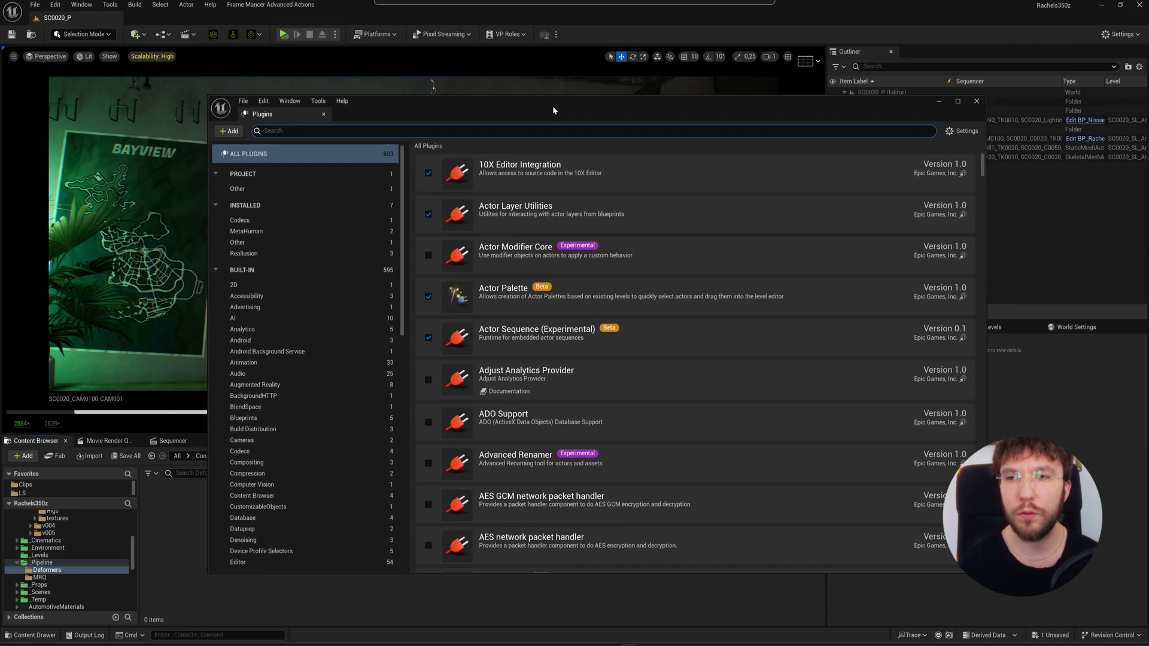
{"action": "left_click", "coordinate": [482, 133]}
{"action": "type", "text": "defo"}
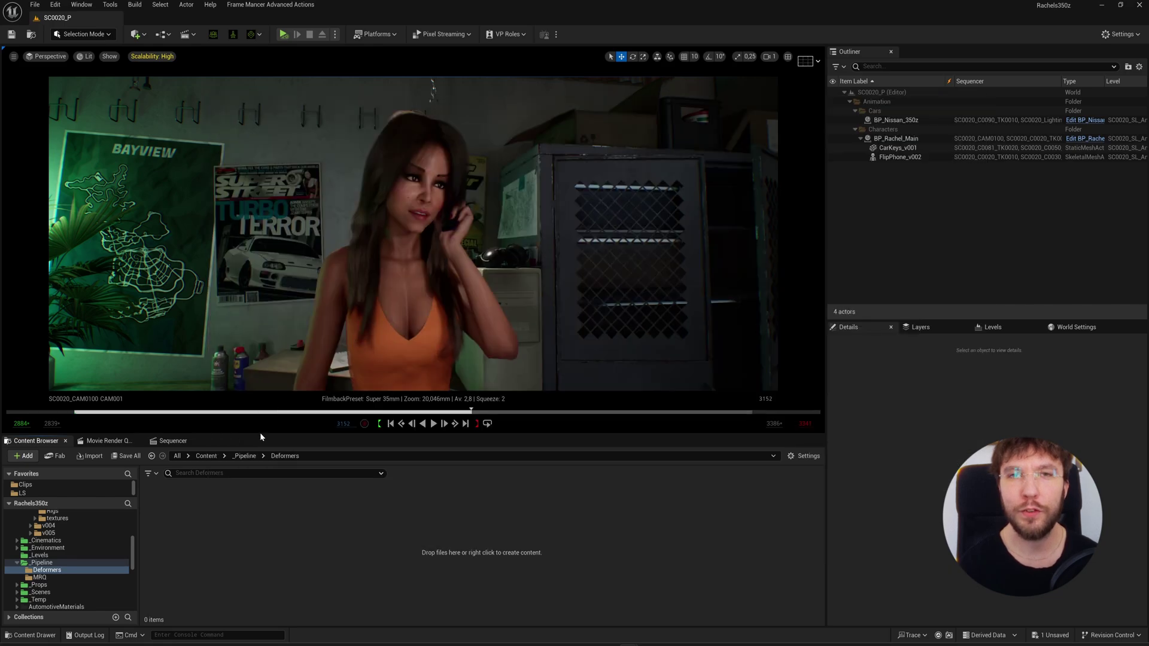
Step: Create a Deformer Graph asset named DG_Function_ArmTwist and open it in the graph editor
{"action": "right_click", "coordinate": [286, 525]}
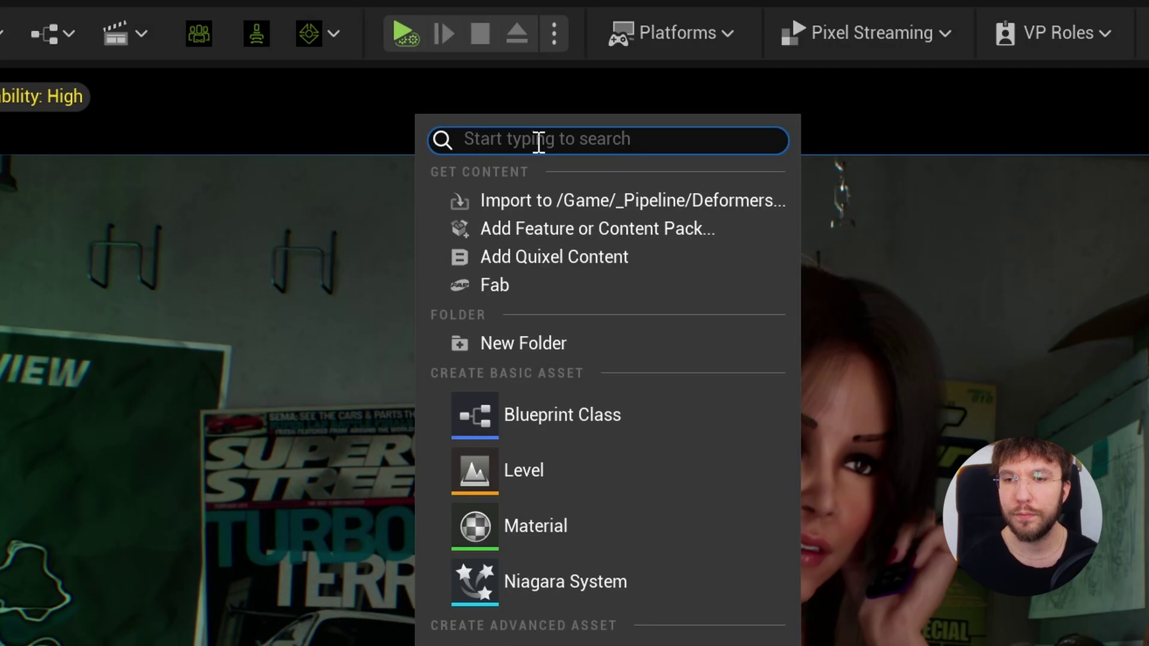
{"action": "type", "text": "deform"}
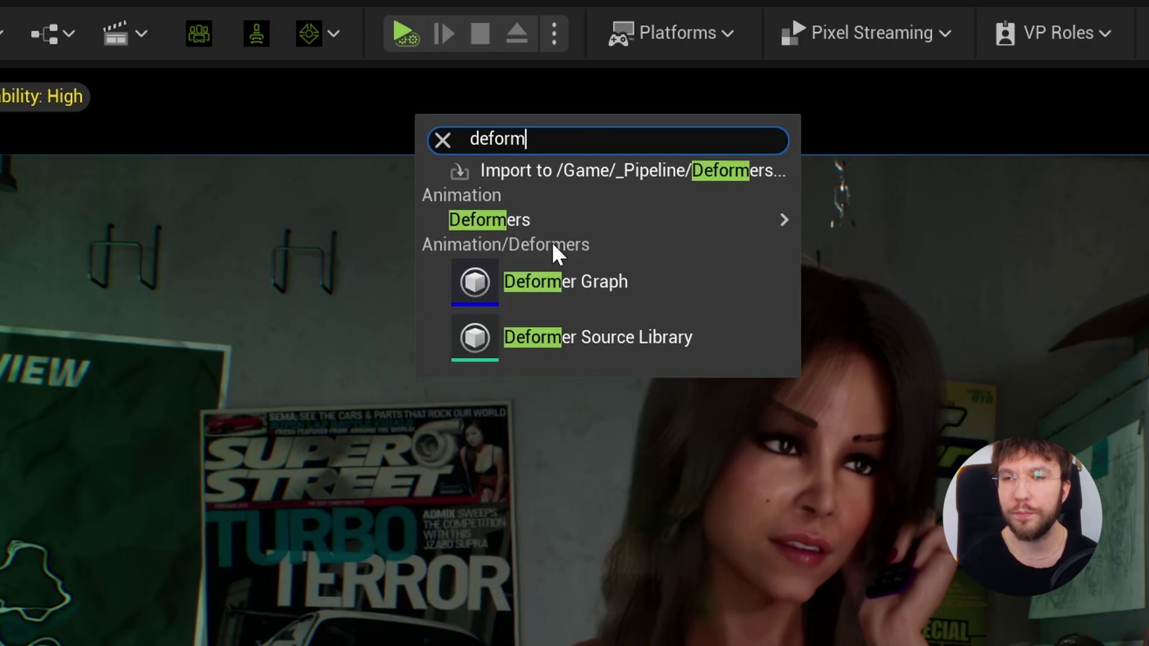
{"action": "left_click", "coordinate": [337, 122]}
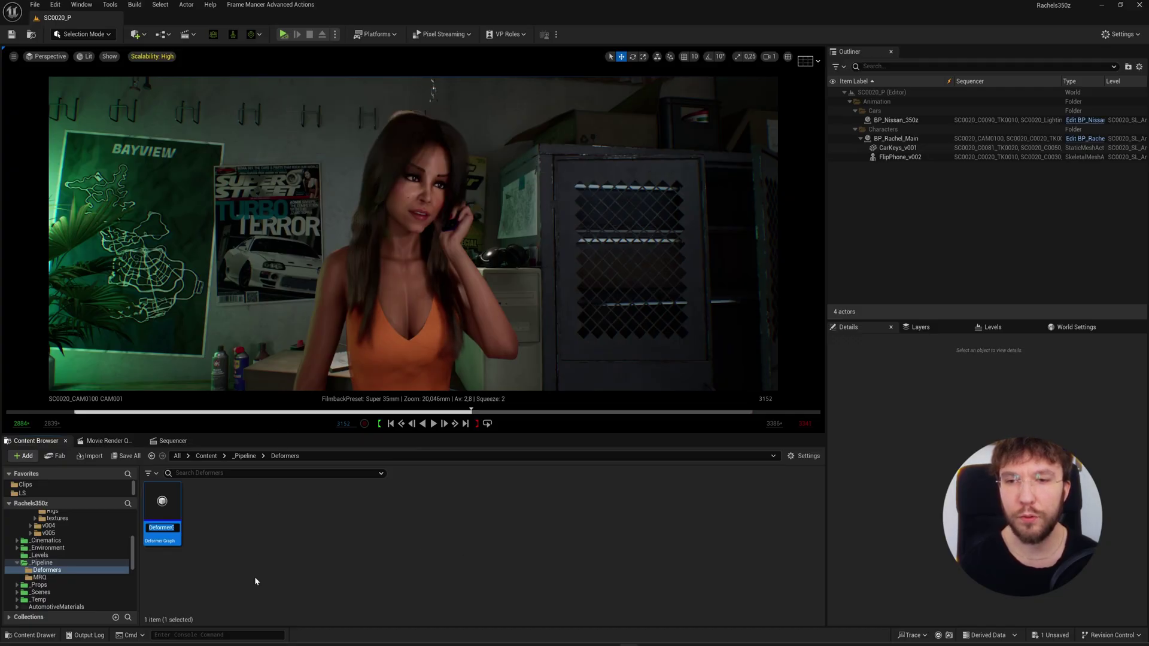
{"action": "type", "text": "DG"}
{"action": "type", "text": "_Function_"}
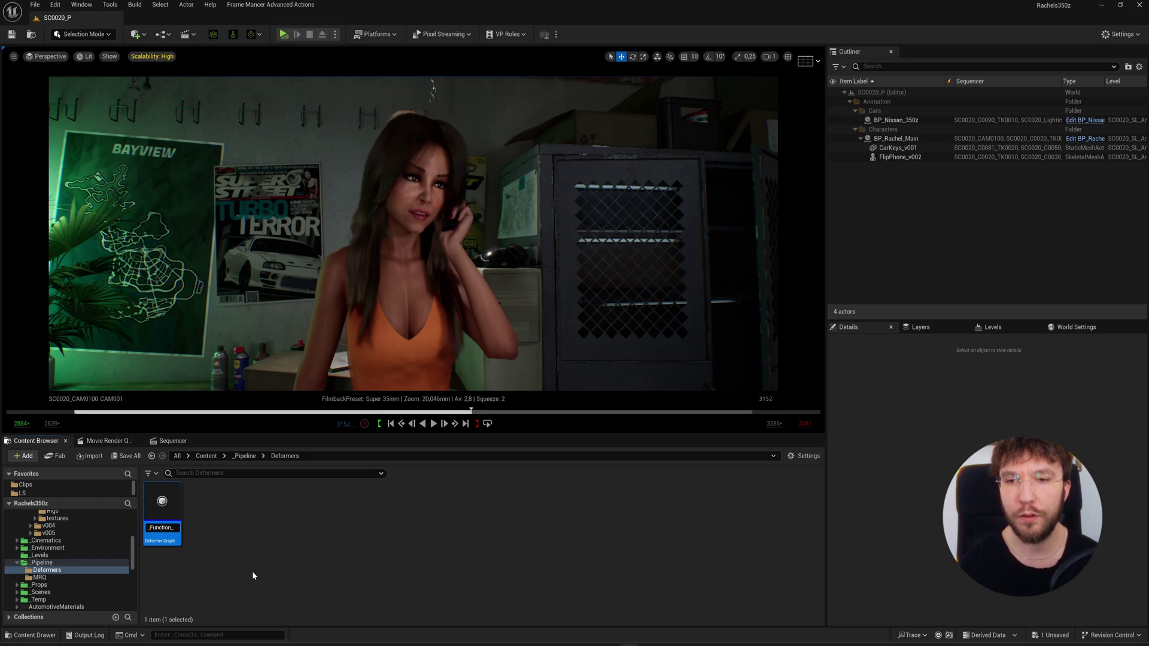
{"action": "type", "text": "ArmTwist"}
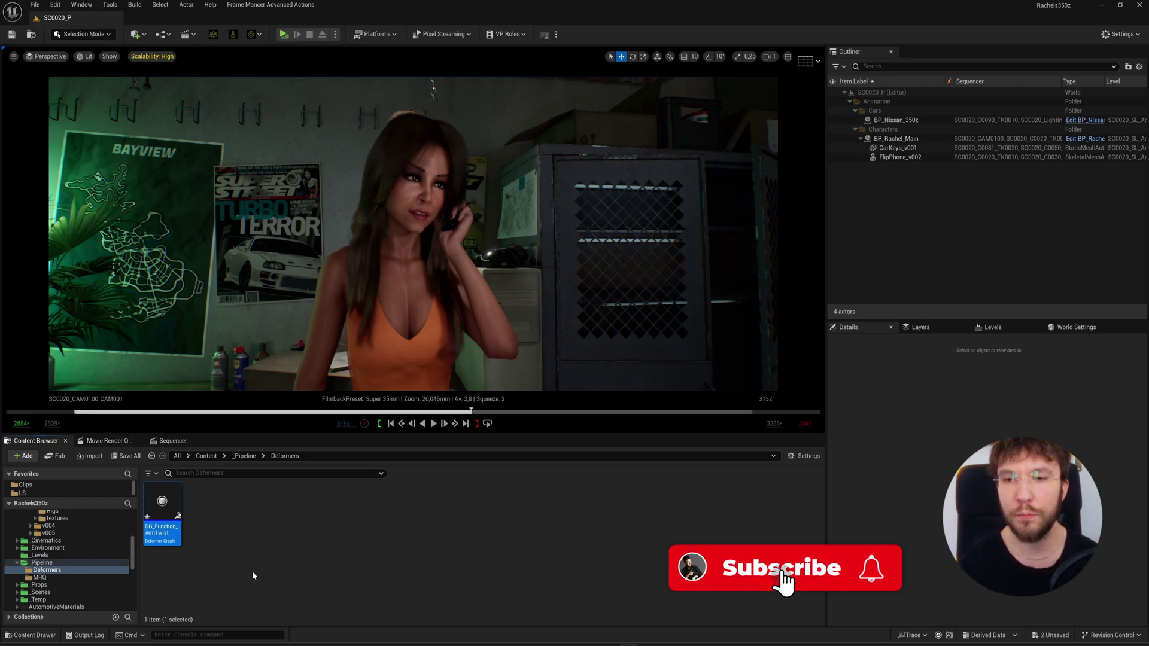
{"action": "left_click", "coordinate": [256, 571]}
{"action": "left_click", "coordinate": [163, 527]}
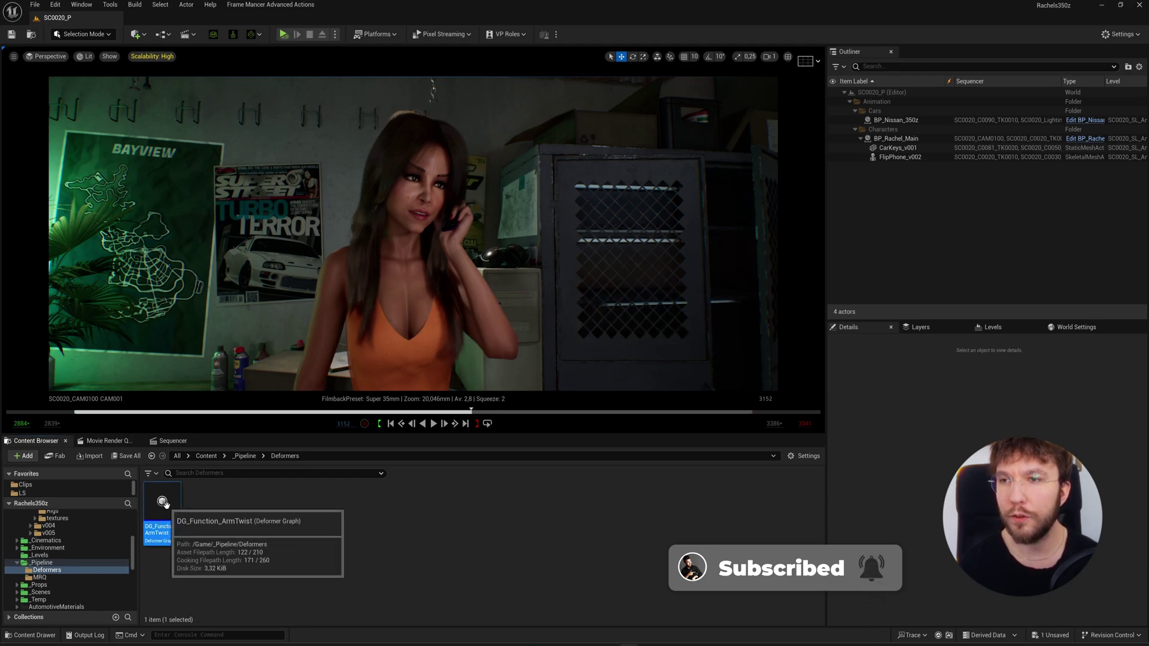
{"action": "double_click", "coordinate": [163, 506]}
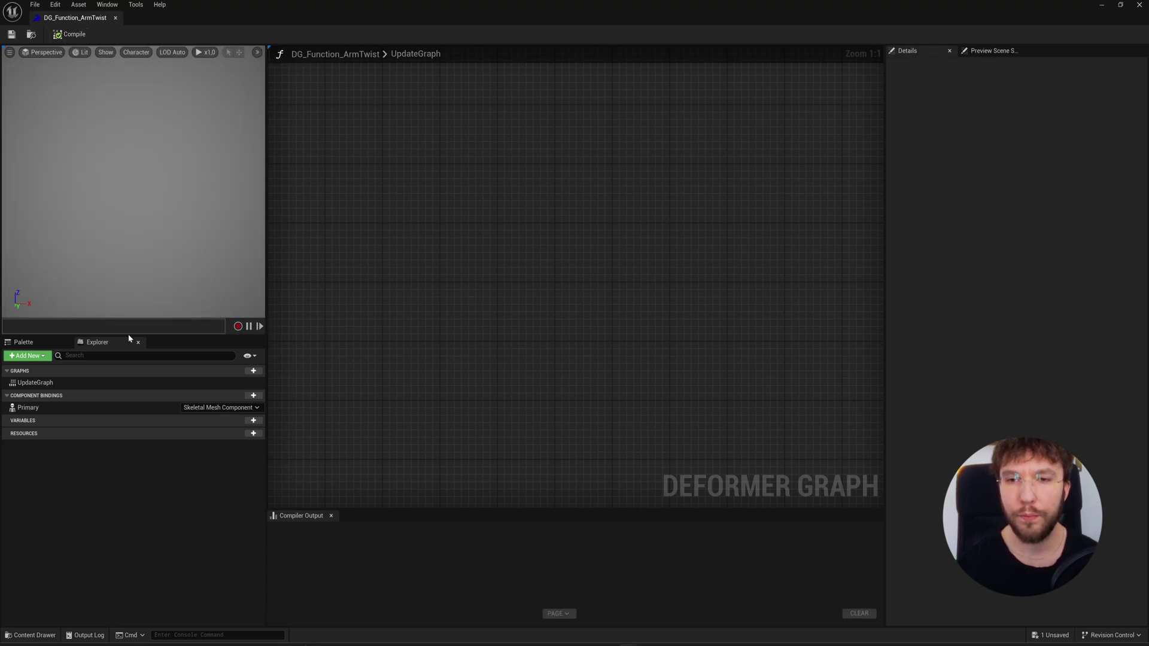
Step: Place the Primary binding node from the Explorer into the UpdateGraph
{"action": "left_click", "coordinate": [27, 342]}
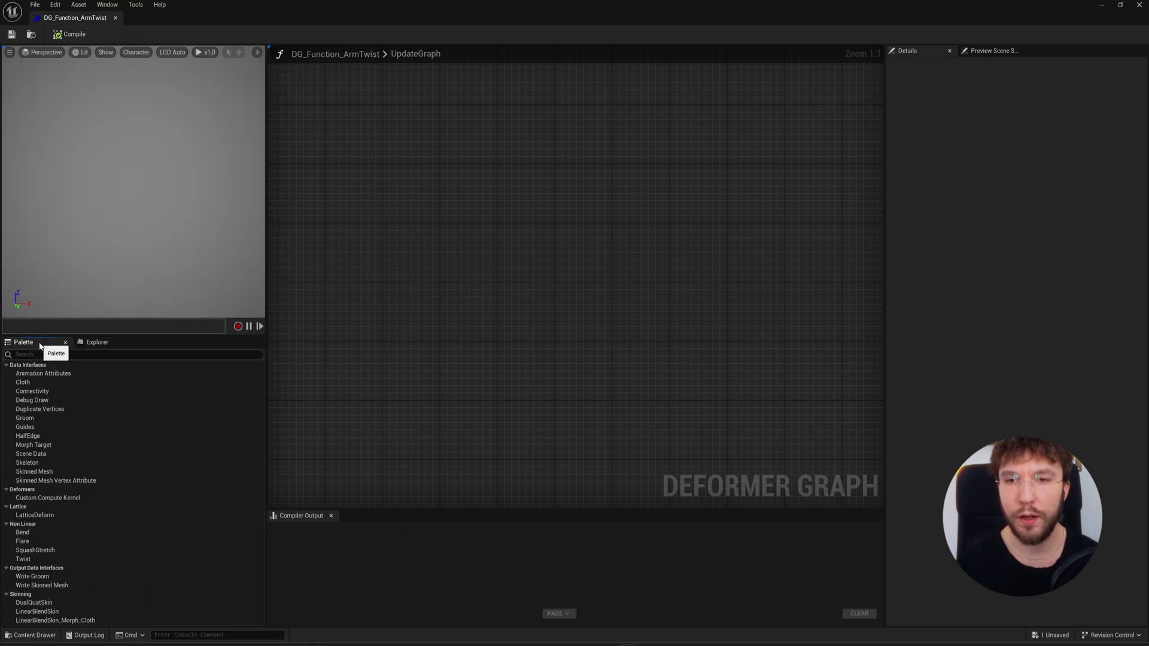
{"action": "left_click", "coordinate": [92, 343]}
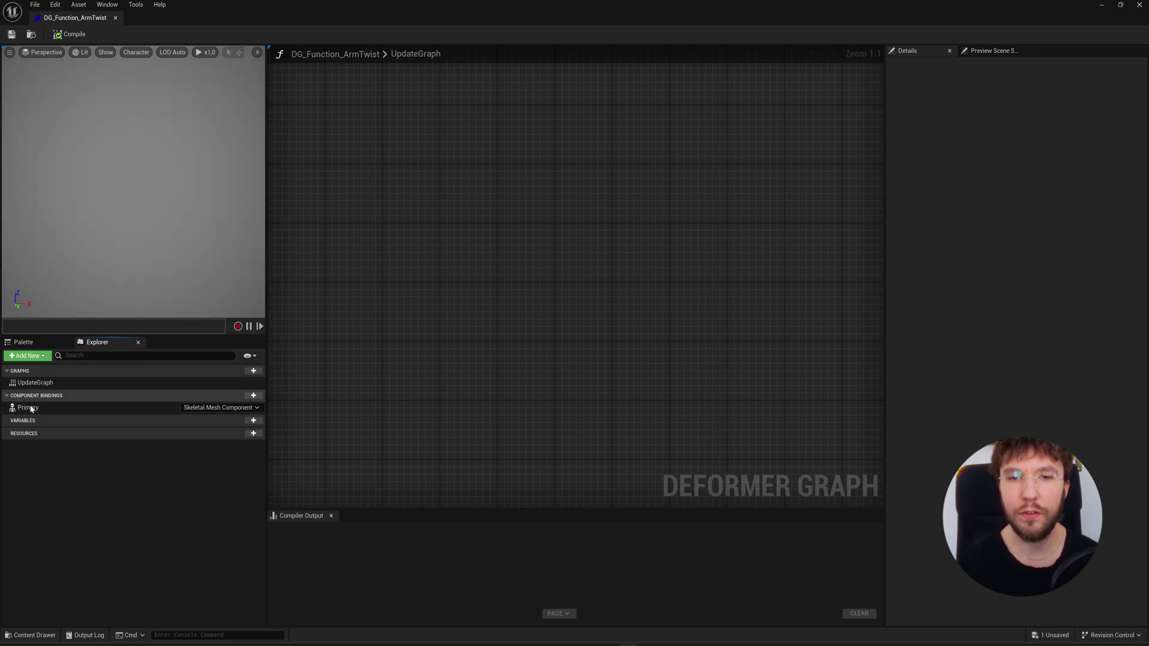
{"action": "left_click_drag", "start_coordinate": [28, 407], "coordinate": [376, 304]}
{"action": "left_click_drag", "start_coordinate": [366, 247], "coordinate": [477, 263]}
Step: Add a Skinned Mesh node and wire Primary's Skeletal Mesh into its input
{"action": "type", "text": "skinne"}
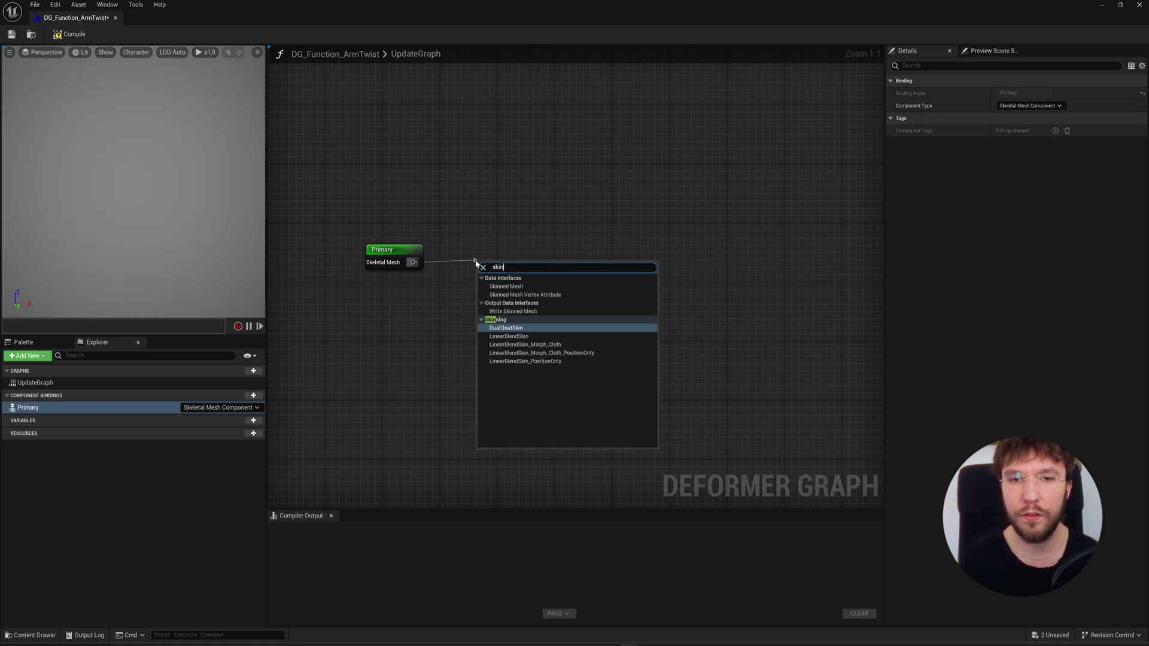
{"action": "left_click", "coordinate": [510, 287]}
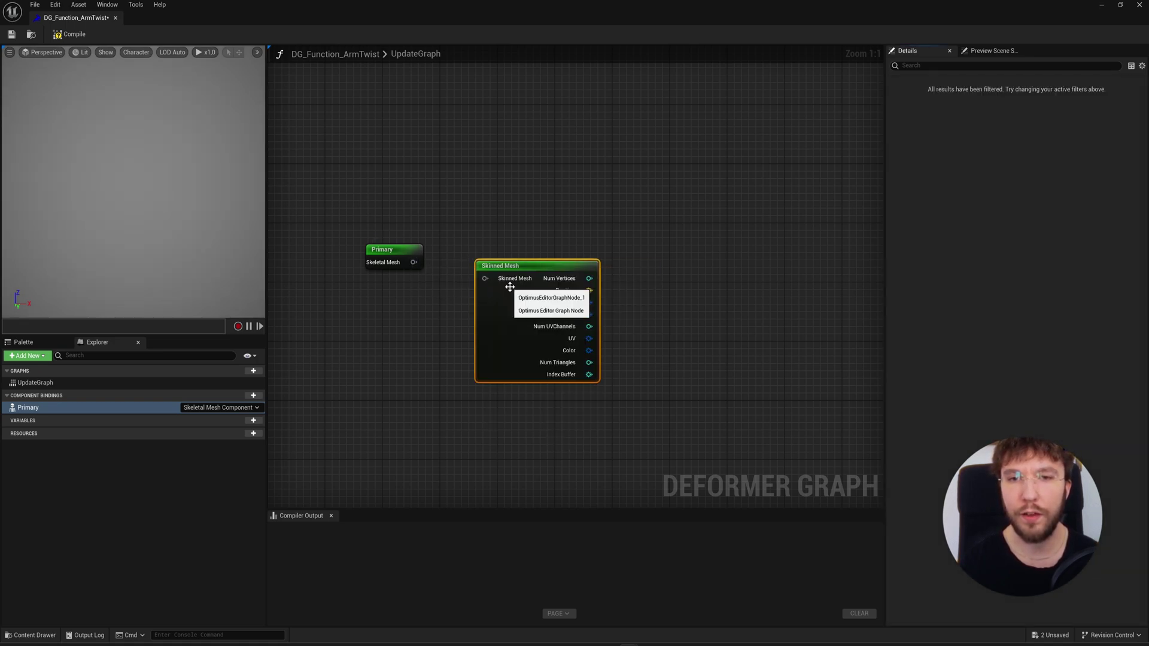
{"action": "left_click_drag", "start_coordinate": [508, 268], "coordinate": [494, 256]}
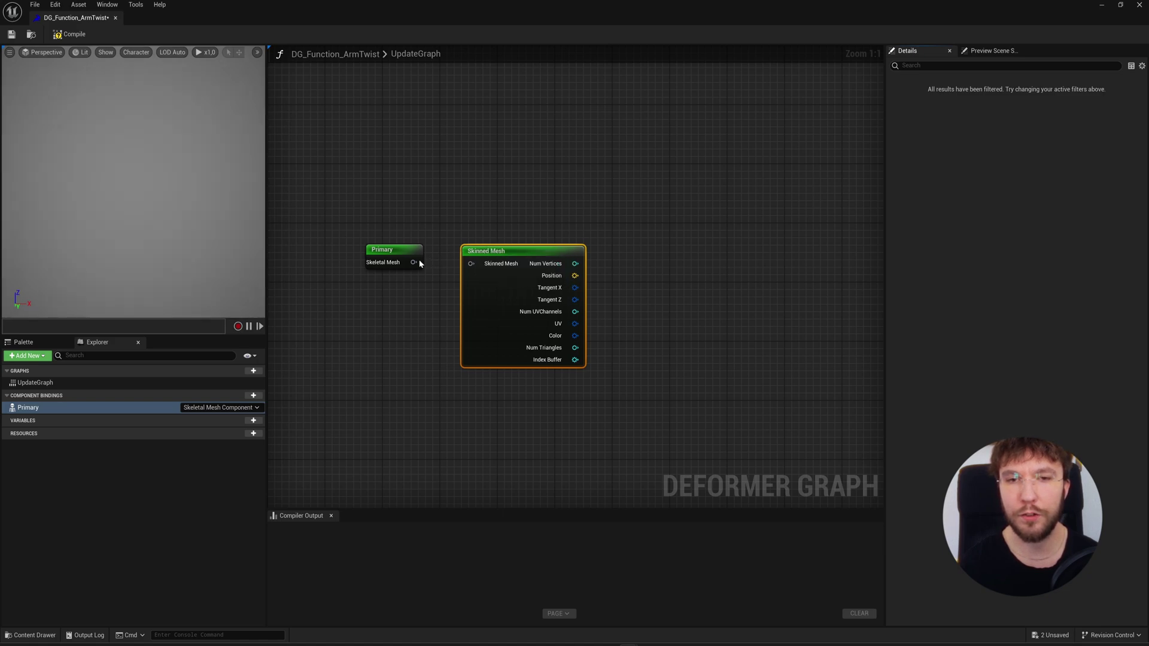
{"action": "left_click_drag", "start_coordinate": [414, 262], "coordinate": [472, 267]}
{"action": "right_click_drag", "start_coordinate": [659, 299], "coordinate": [552, 271]}
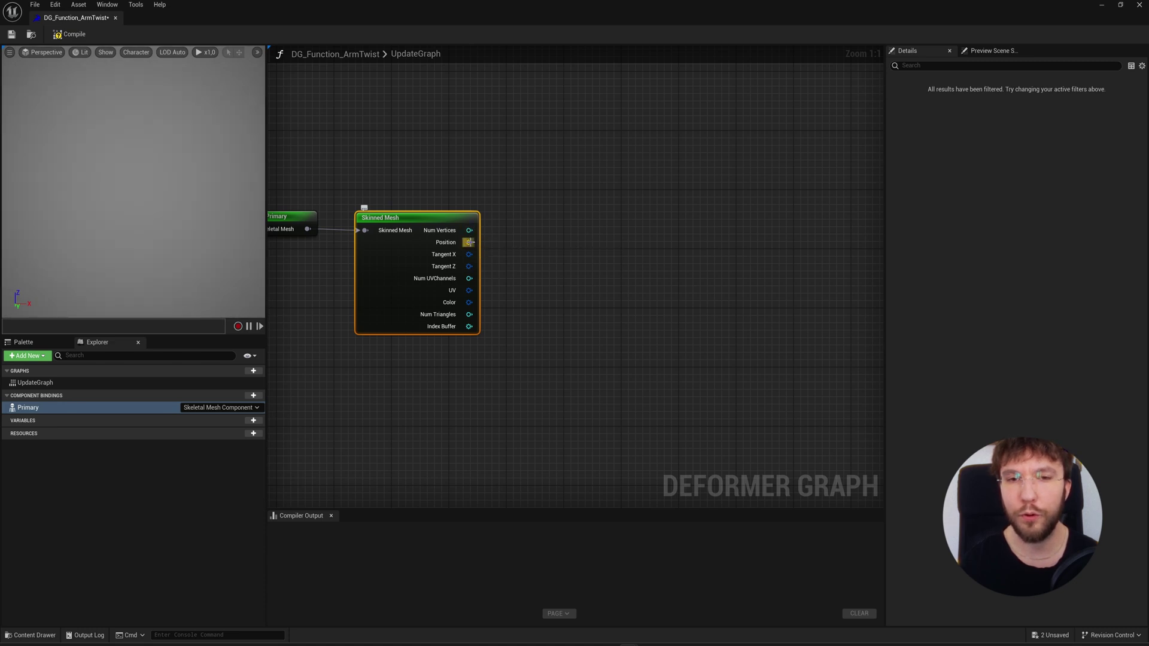
Step: Add a DualQuatSkin node off the Skinned Mesh Position pin and connect Position into it
{"action": "left_click_drag", "start_coordinate": [468, 242], "coordinate": [538, 242]}
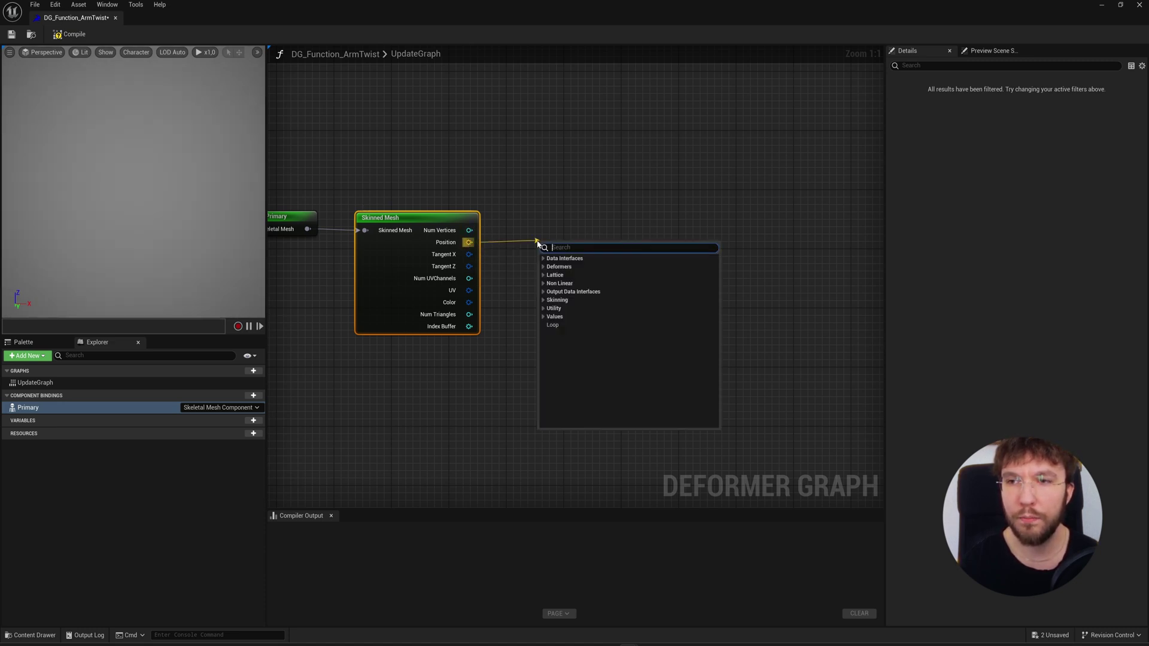
{"action": "type", "text": "skin"}
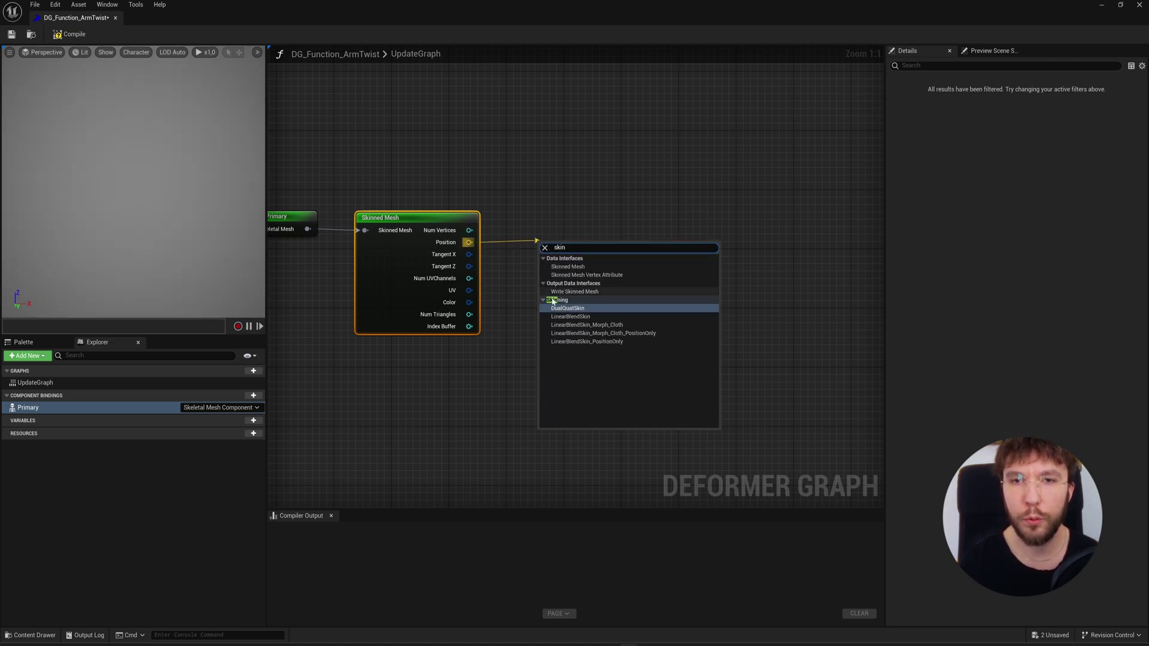
{"action": "left_click", "coordinate": [566, 308]}
{"action": "left_click_drag", "start_coordinate": [578, 249], "coordinate": [557, 226]}
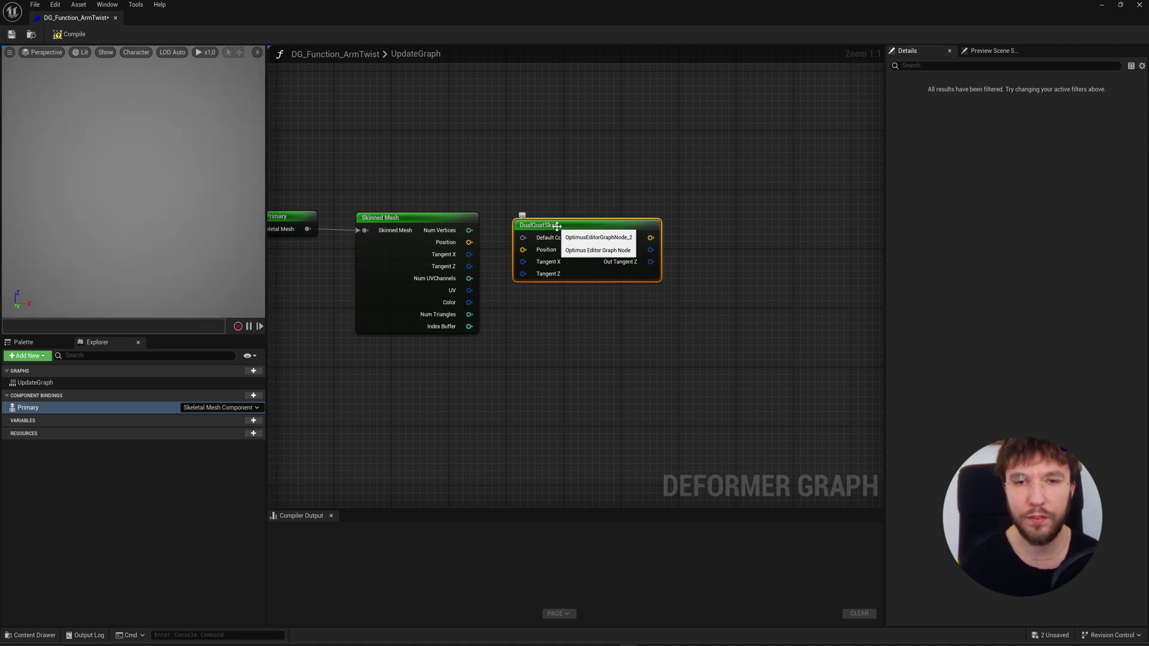
{"action": "left_click_drag", "start_coordinate": [467, 243], "coordinate": [523, 278]}
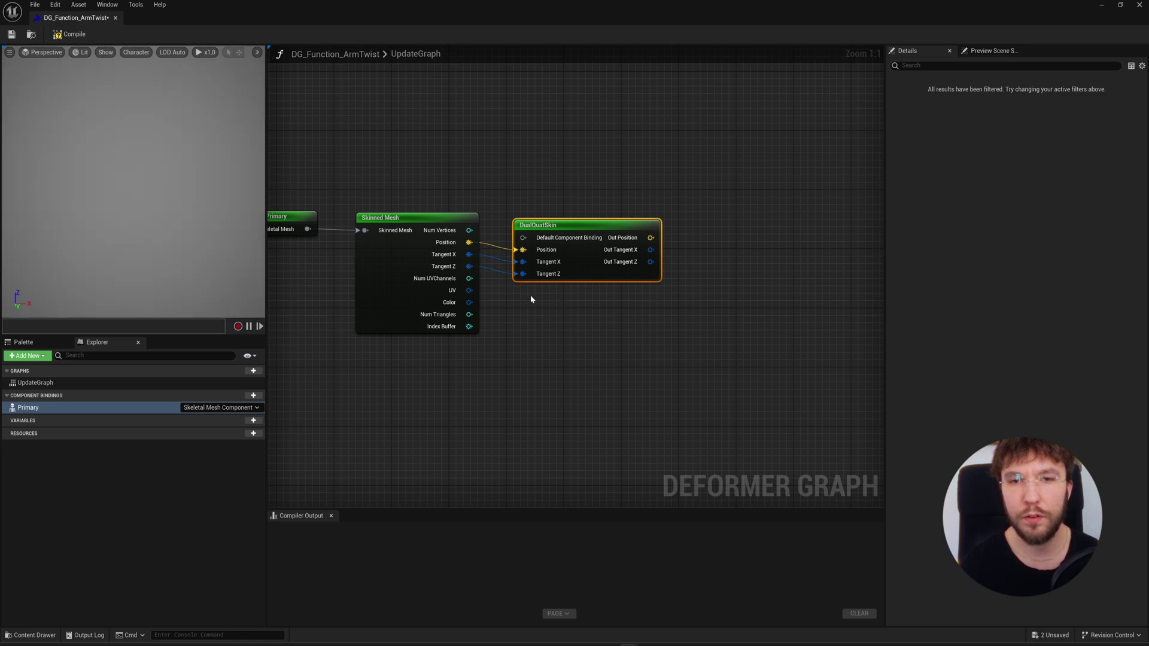
{"action": "scroll", "coordinate": [531, 299], "scroll_direction": "up", "scroll_amount": 3}
{"action": "scroll", "coordinate": [531, 299], "scroll_direction": "up", "scroll_amount": 1}
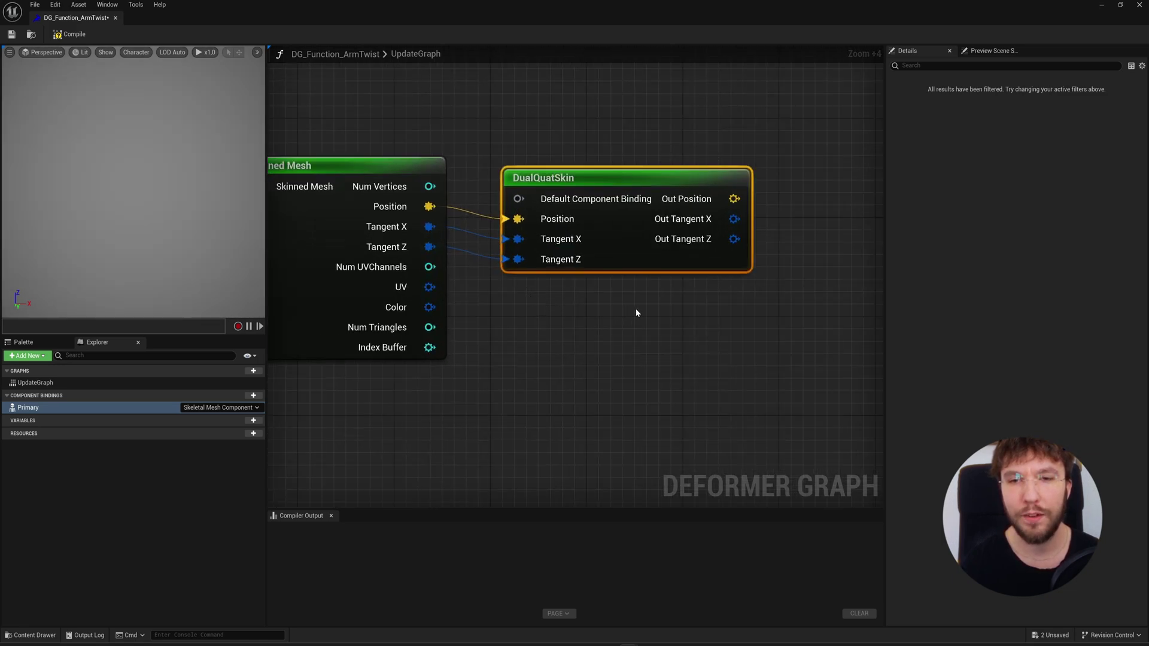
{"action": "right_click_drag", "start_coordinate": [661, 319], "coordinate": [408, 355]}
Step: Add a Write Skinned Mesh node fed by DualQuatSkin's Out Position, Out Tangent X and Out Tangent Z
{"action": "left_click_drag", "start_coordinate": [483, 234], "coordinate": [569, 230]}
{"action": "type", "text": "write"}
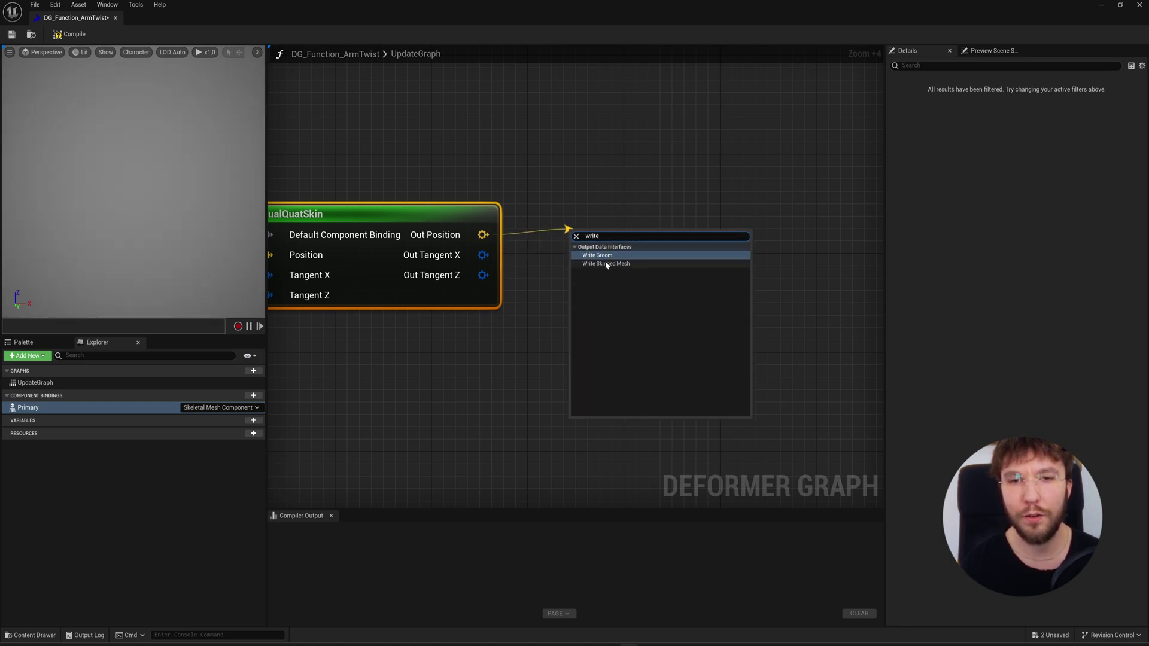
{"action": "left_click", "coordinate": [605, 263]}
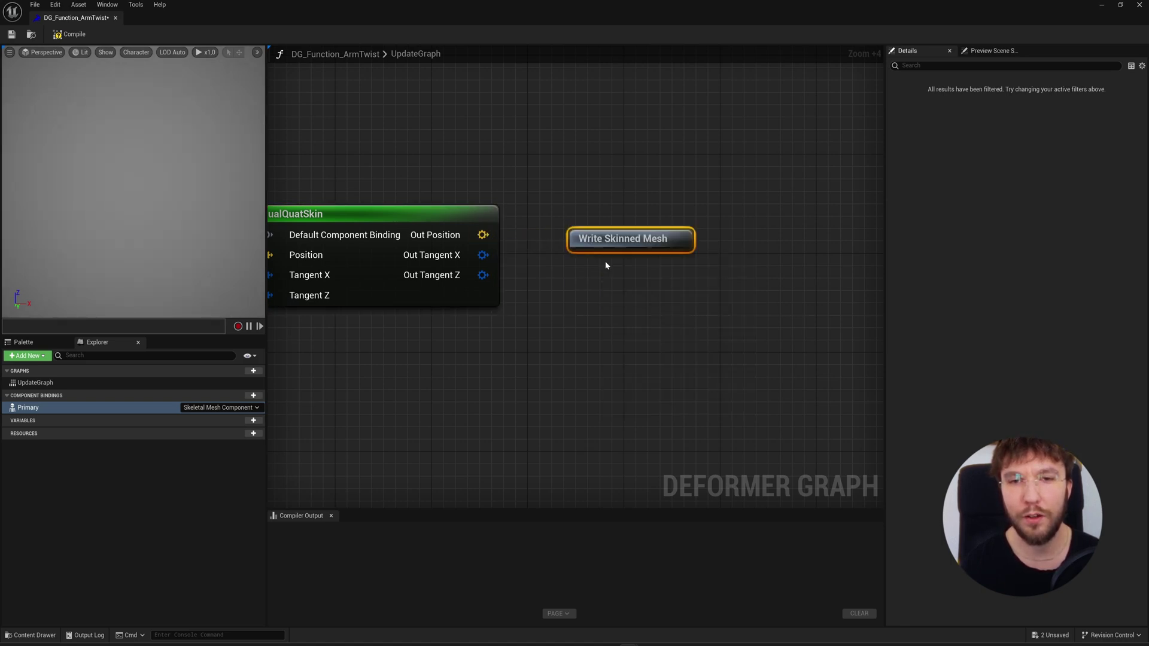
{"action": "left_click_drag", "start_coordinate": [610, 239], "coordinate": [593, 201]}
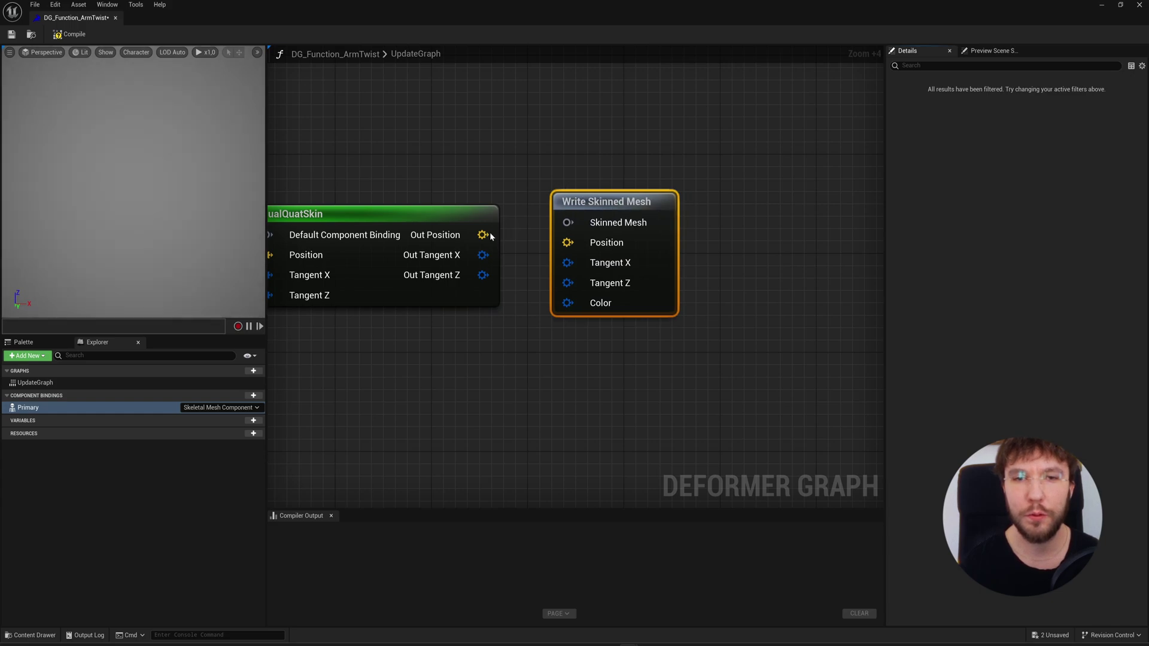
{"action": "left_click_drag", "start_coordinate": [512, 240], "coordinate": [563, 243]}
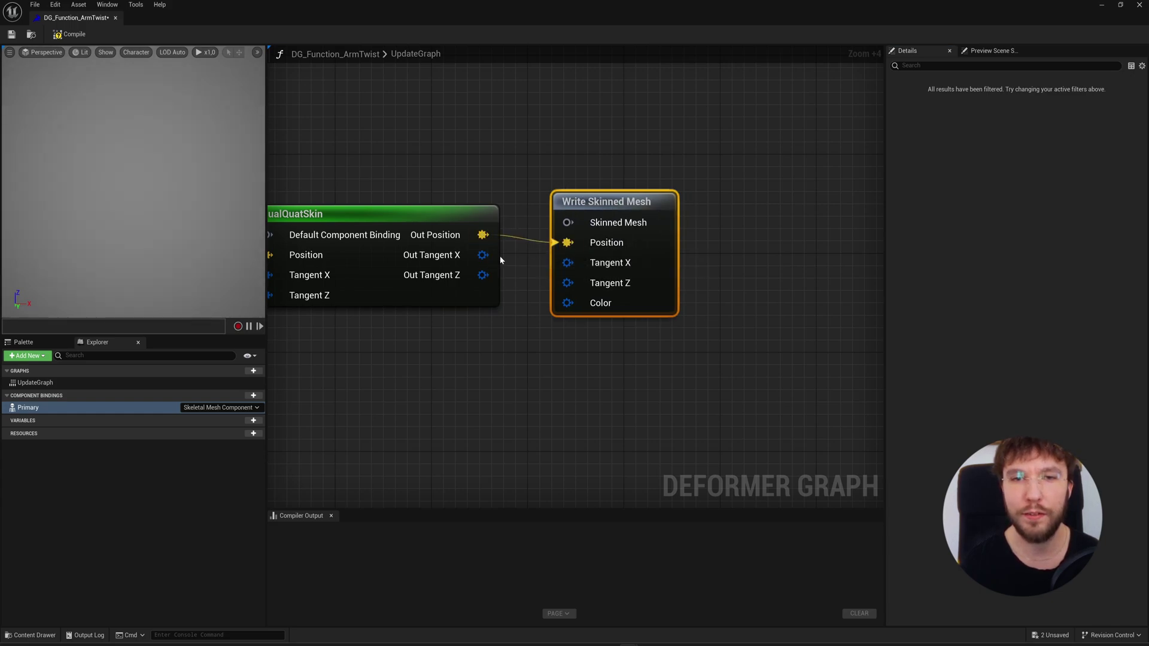
{"action": "left_click_drag", "start_coordinate": [492, 261], "coordinate": [563, 263]}
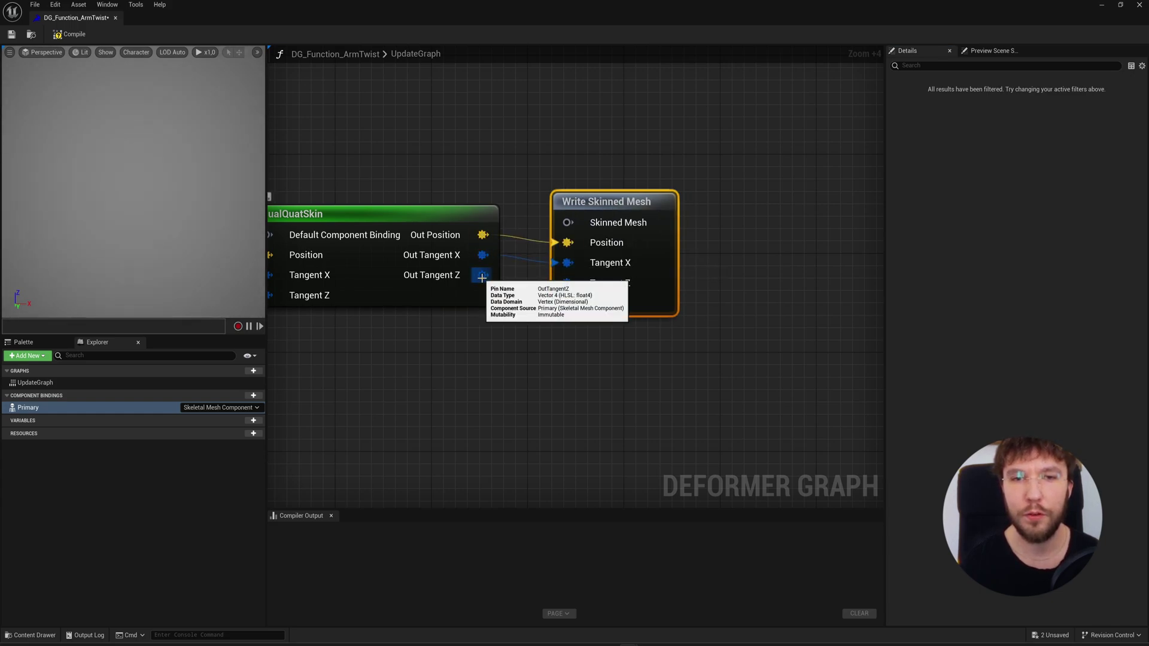
{"action": "left_click_drag", "start_coordinate": [483, 277], "coordinate": [562, 287]}
Step: Bind Primary's Skeletal Mesh to both DualQuatSkin and Write Skinned Mesh, and tidy the layout
{"action": "right_click_drag", "start_coordinate": [482, 349], "coordinate": [657, 376]}
{"action": "left_click_drag", "start_coordinate": [519, 251], "coordinate": [518, 239]}
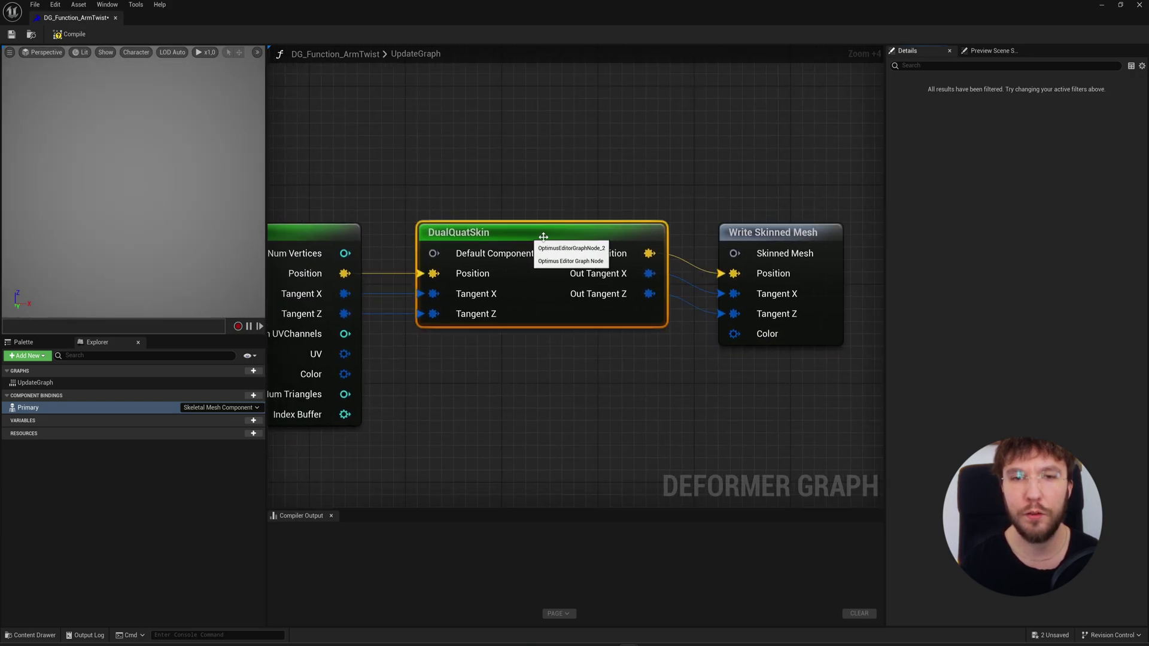
{"action": "left_click_drag", "start_coordinate": [790, 237], "coordinate": [802, 225]}
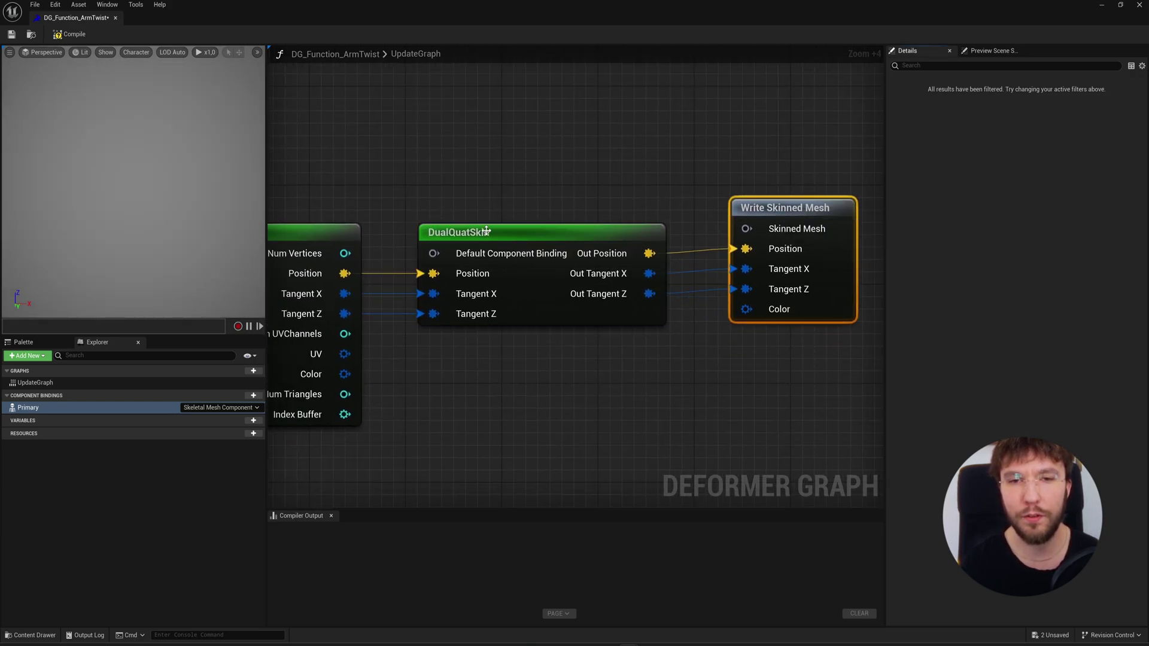
{"action": "scroll", "coordinate": [625, 257], "scroll_direction": "down", "scroll_amount": 3}
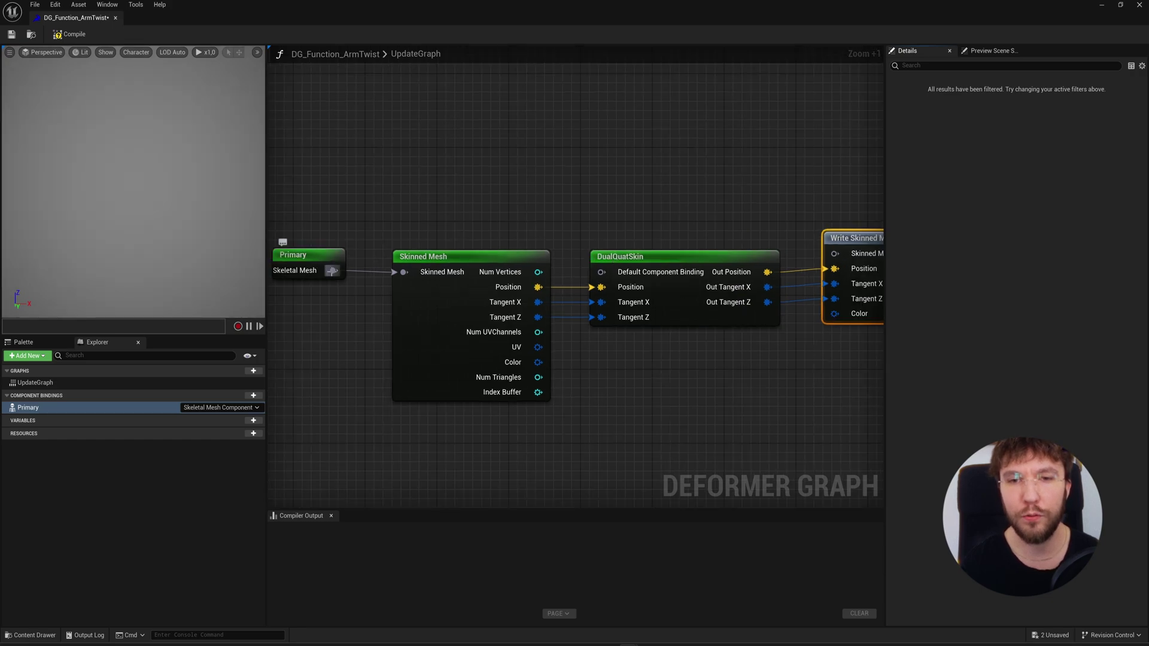
{"action": "left_click_drag", "start_coordinate": [332, 271], "coordinate": [602, 275]}
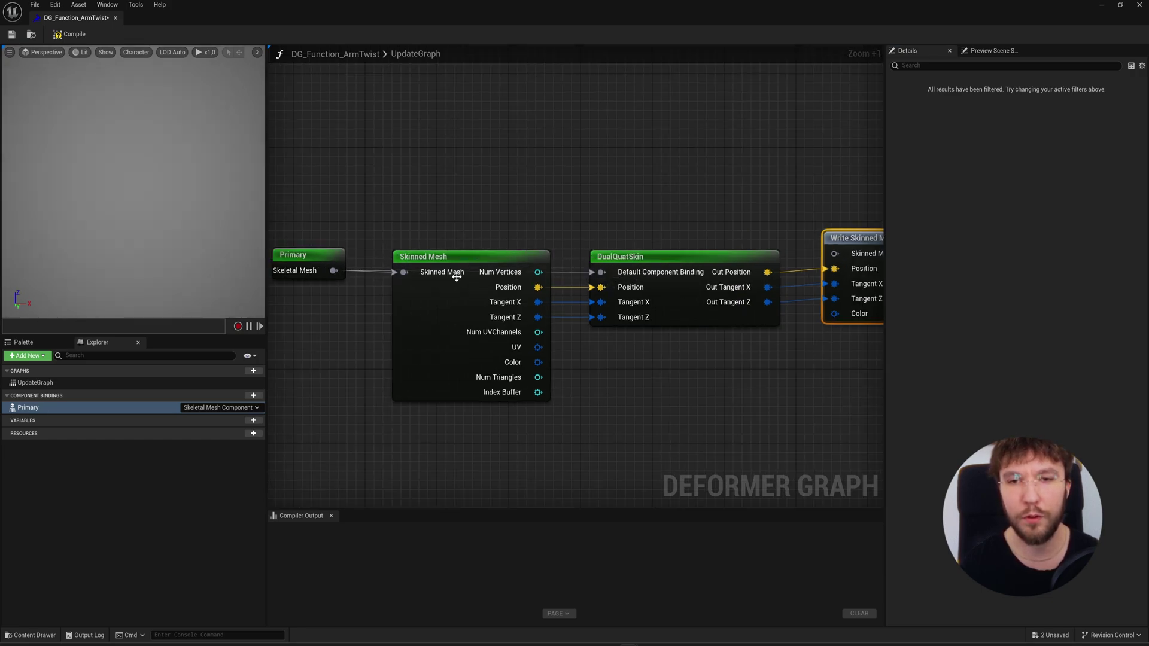
{"action": "left_click_drag", "start_coordinate": [334, 270], "coordinate": [840, 256]}
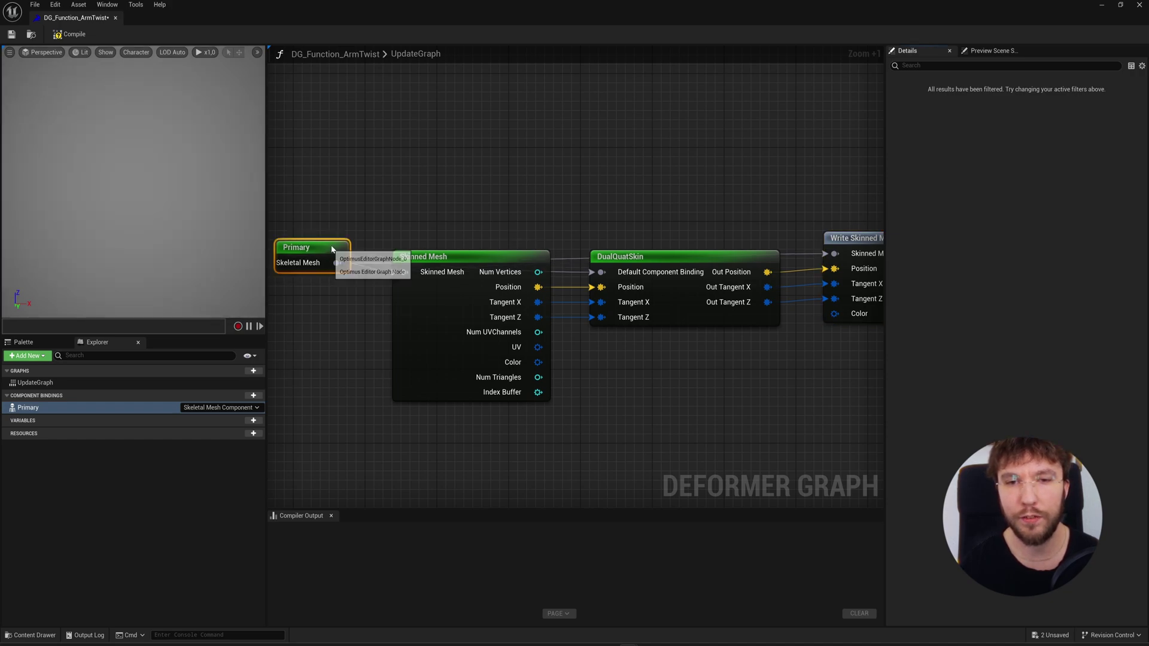
{"action": "left_click_drag", "start_coordinate": [331, 264], "coordinate": [344, 201]}
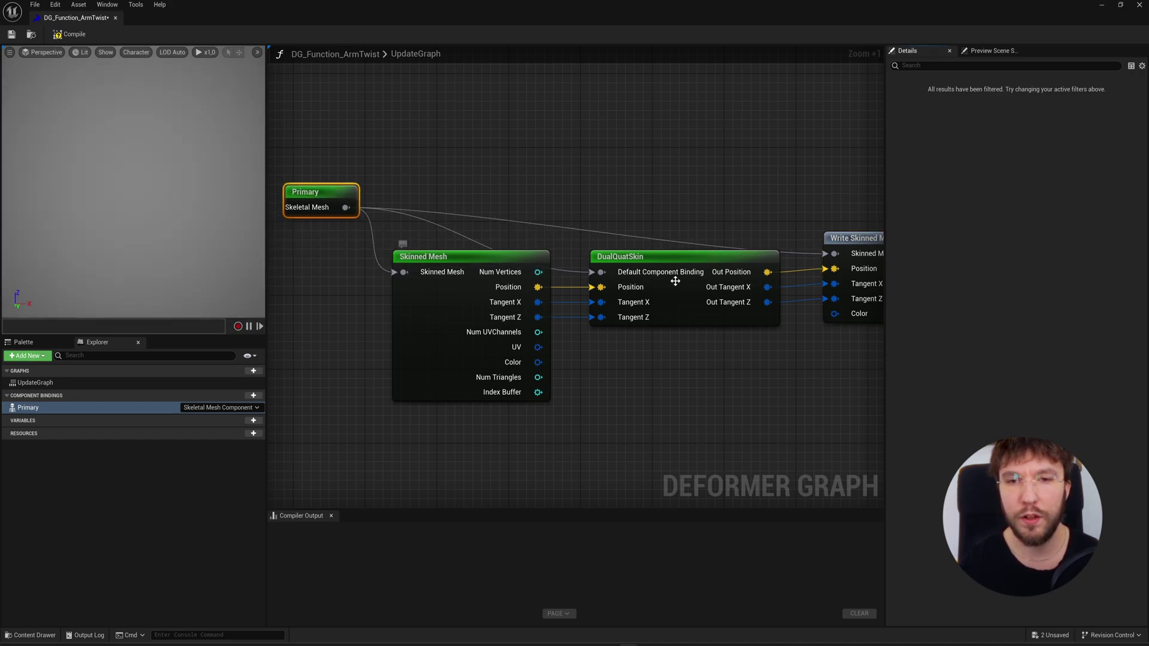
{"action": "right_click_drag", "start_coordinate": [744, 354], "coordinate": [679, 383]}
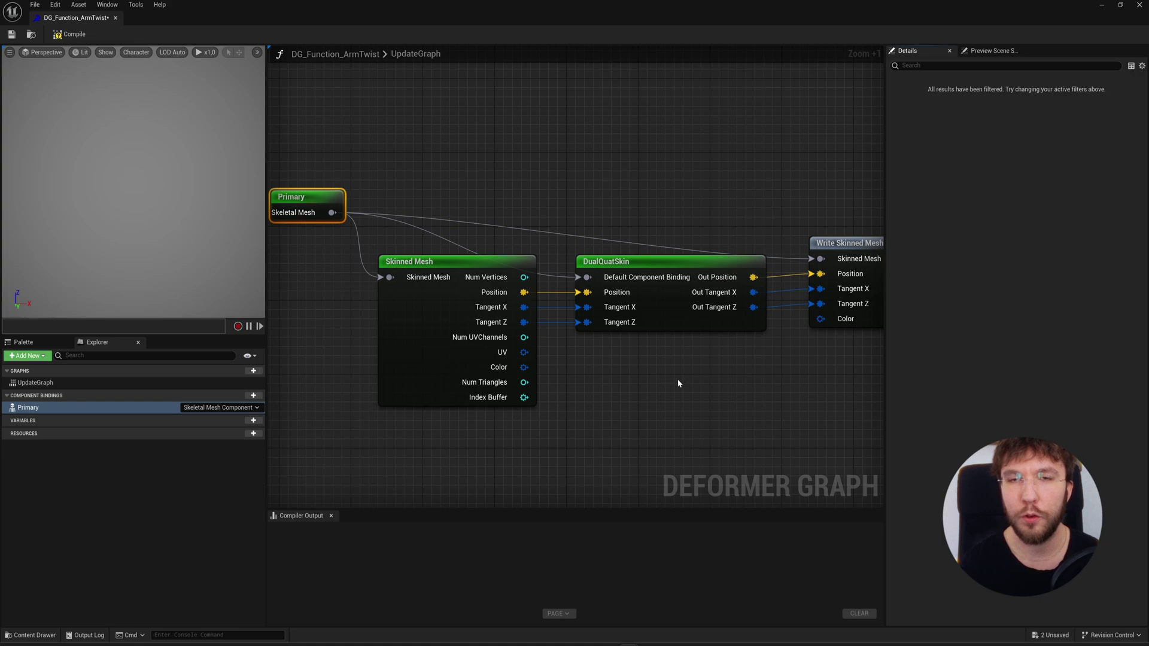
Step: Compile and save DG_Function_ArmTwist, close its editor, and select the character's Body component
{"action": "left_click", "coordinate": [69, 34]}
{"action": "left_click", "coordinate": [11, 34]}
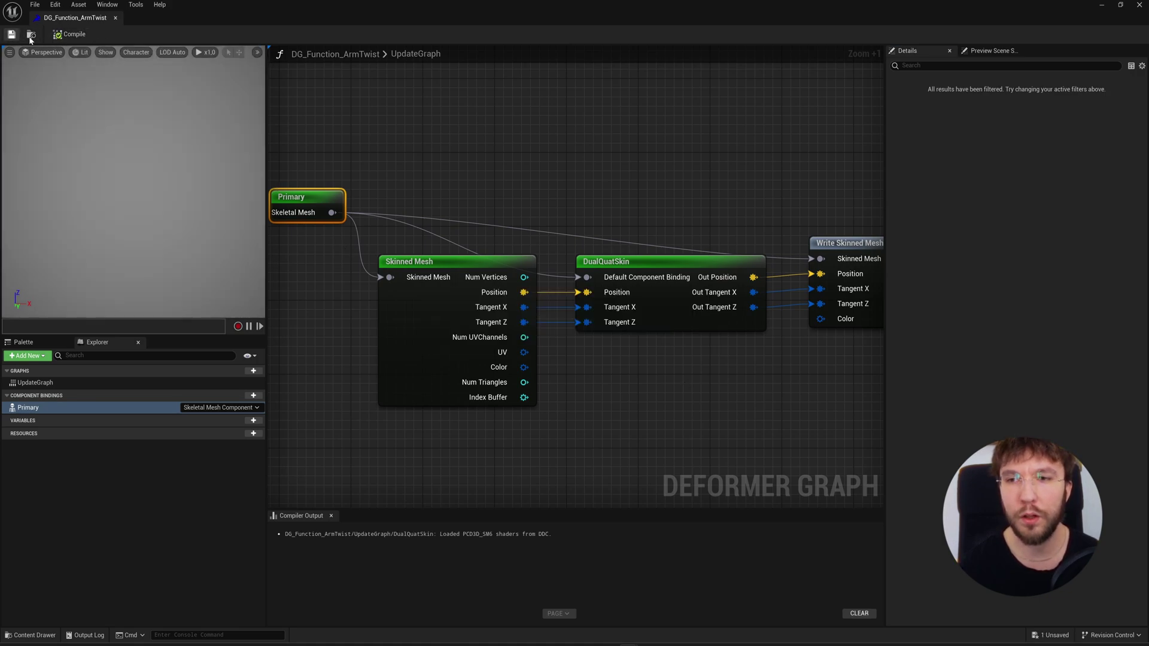
{"action": "left_click", "coordinate": [116, 17]}
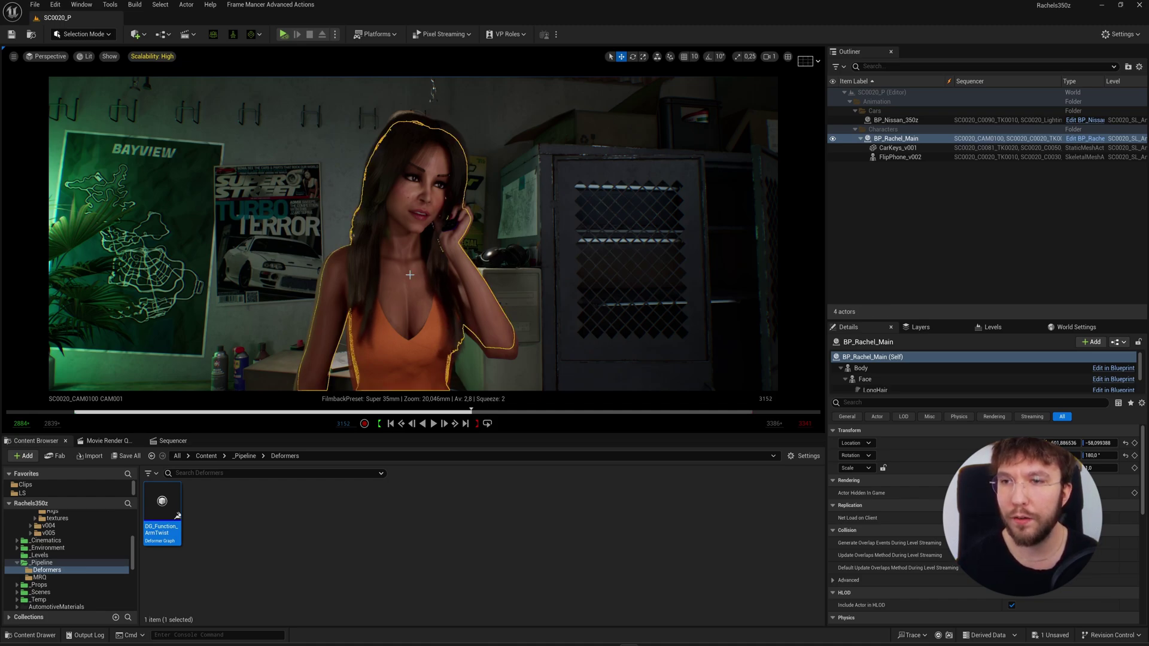
{"action": "left_click", "coordinate": [895, 368]}
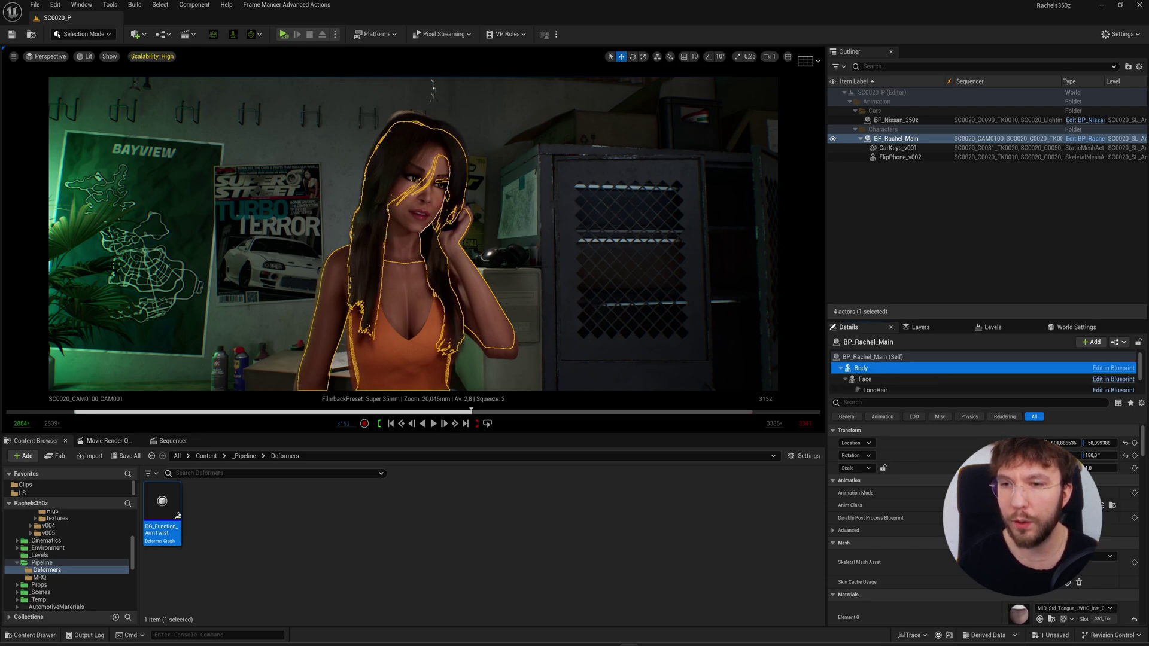
Step: Open Rachel_v003_Body and choose DG_Function_ArmTwist as its Default Mesh Deformer
{"action": "left_click", "coordinate": [1068, 571]}
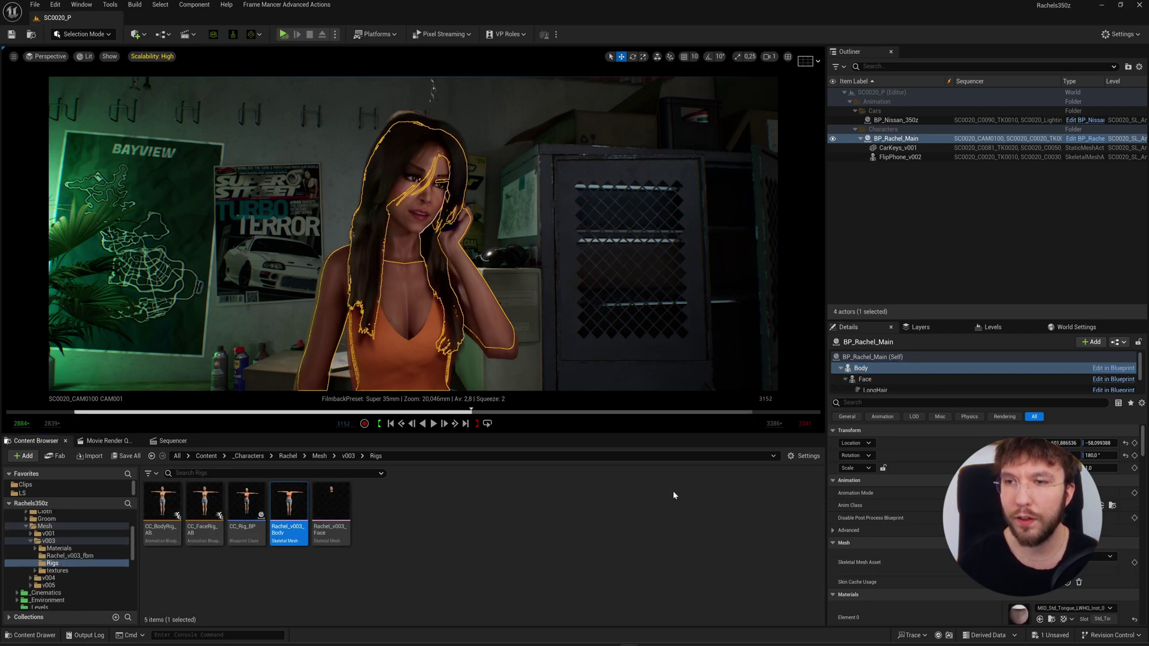
{"action": "mouse_move", "coordinate": [290, 505]}
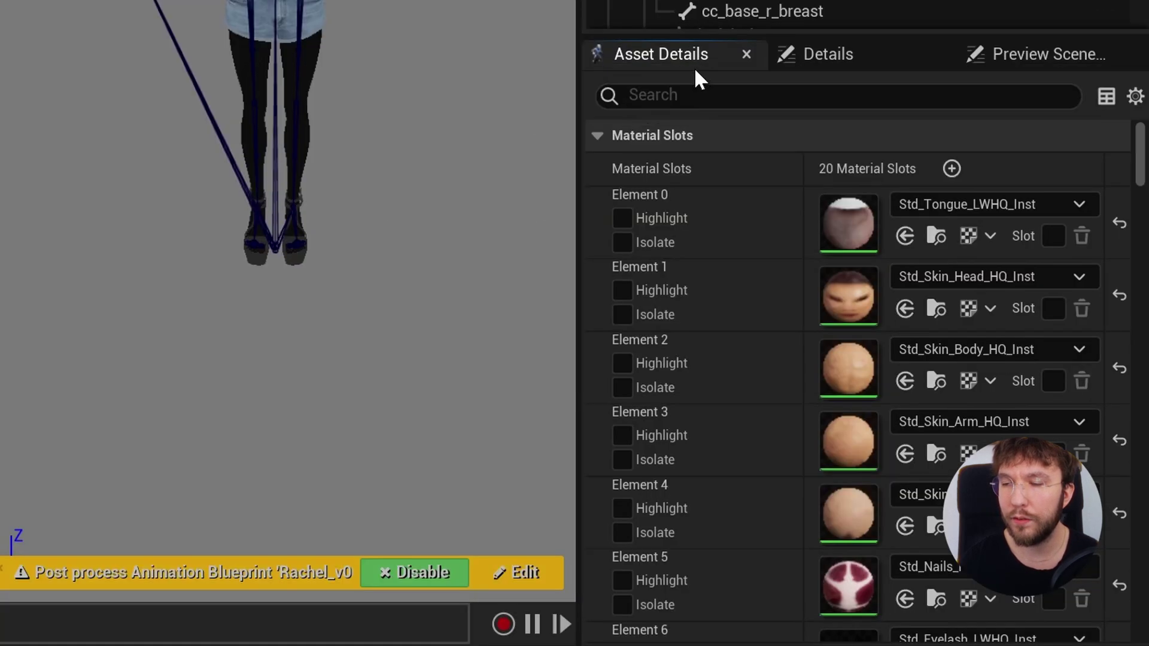
{"action": "left_click", "coordinate": [754, 358]}
{"action": "type", "text": "deform"}
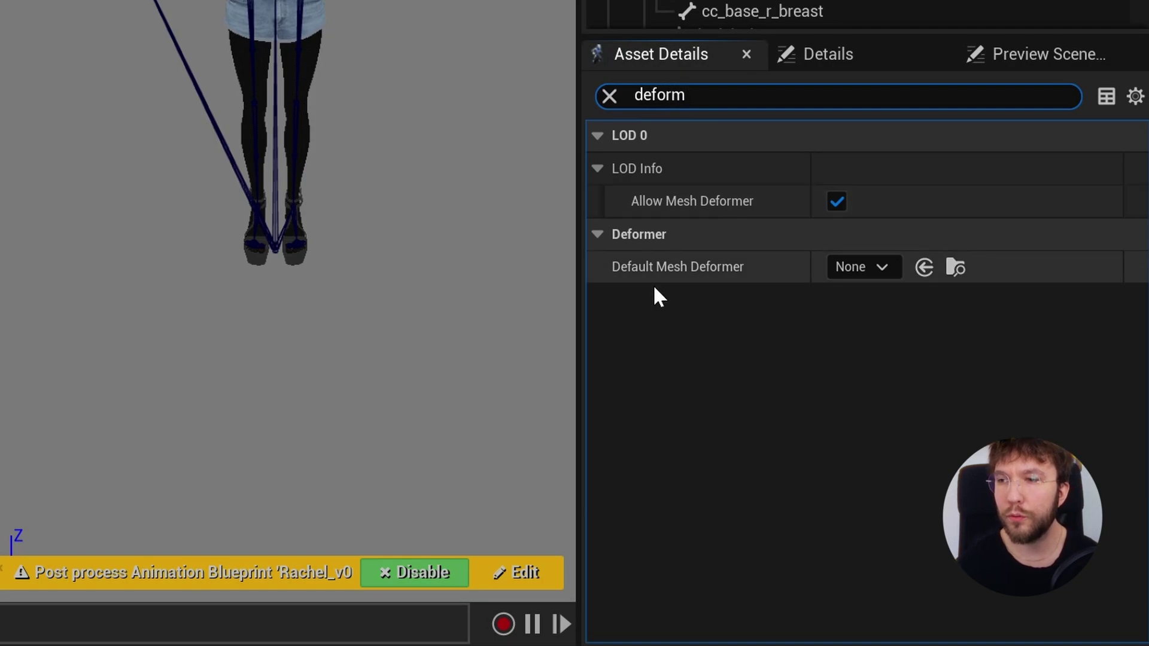
{"action": "left_click", "coordinate": [861, 267]}
{"action": "type", "text": "twist"}
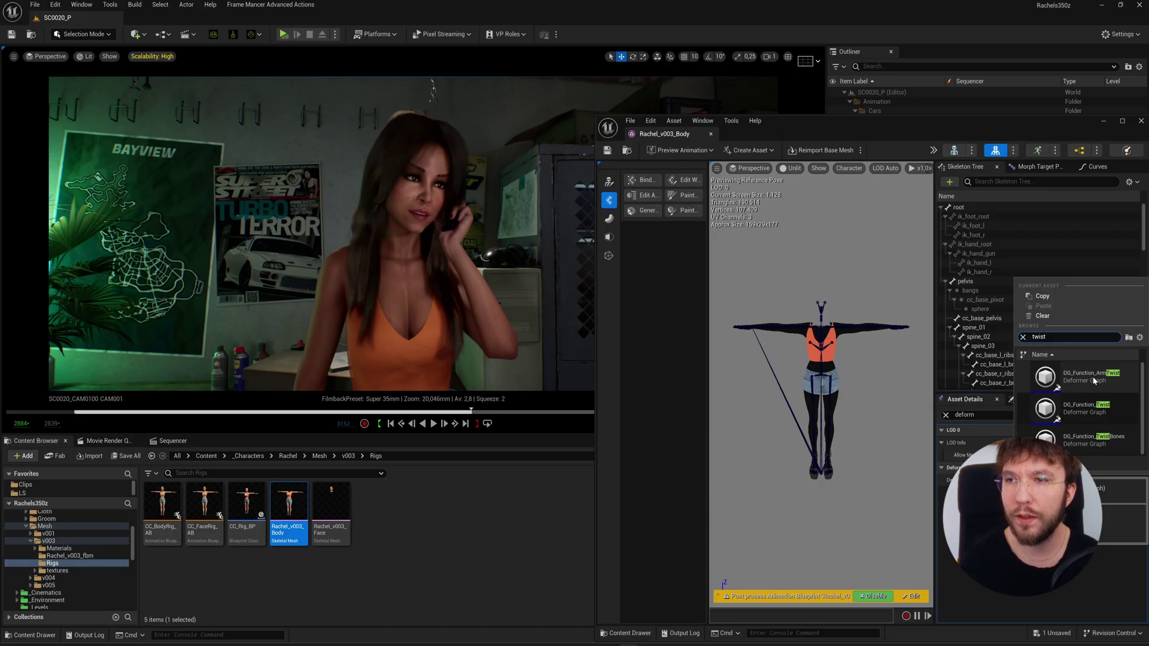
{"action": "left_click", "coordinate": [1004, 256]}
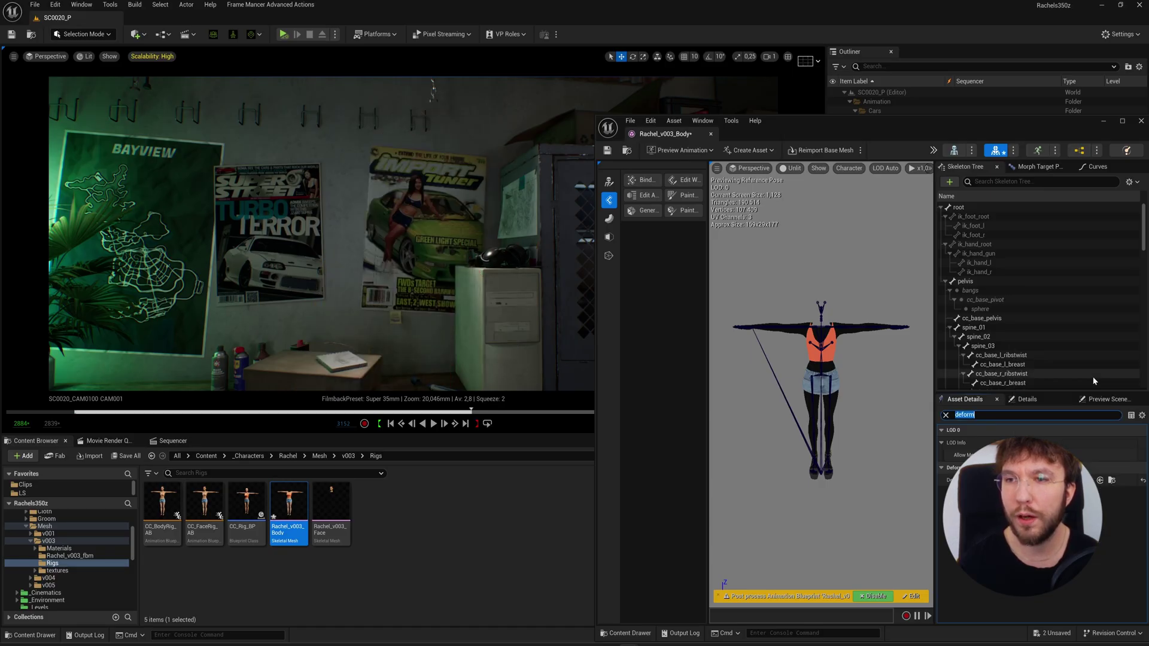
Step: Save the body mesh, replay the shot from frame 3114, and zoom out to the whole character
{"action": "key", "text": "ctrl+s"}
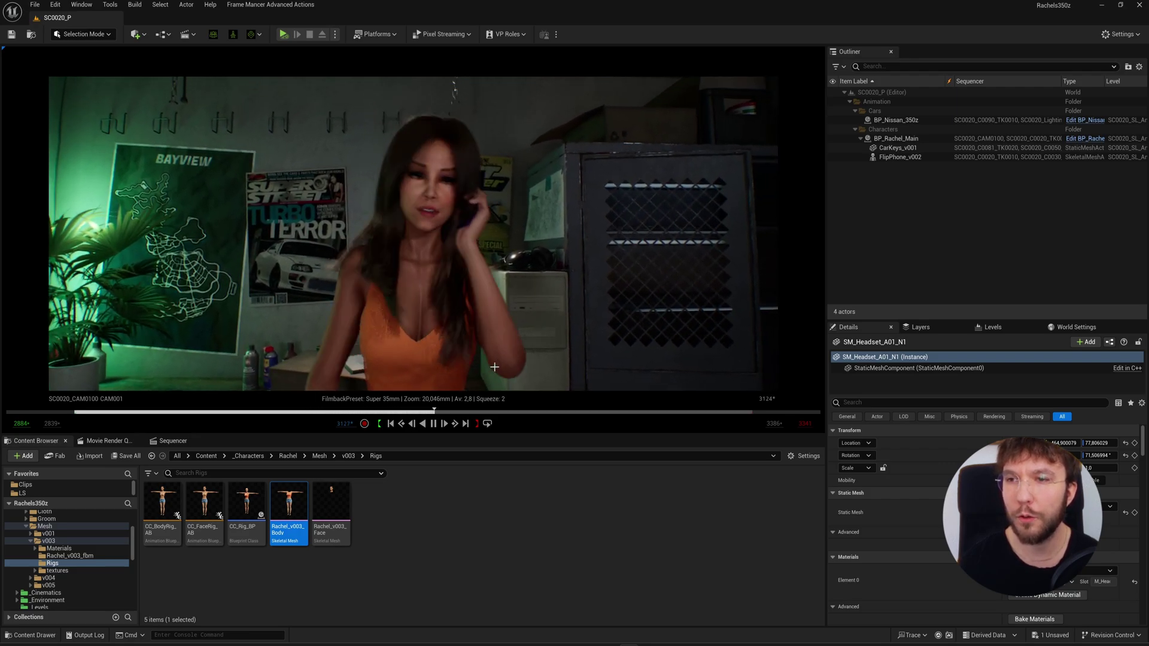
{"action": "key", "text": "space"}
{"action": "left_click", "coordinate": [416, 412]}
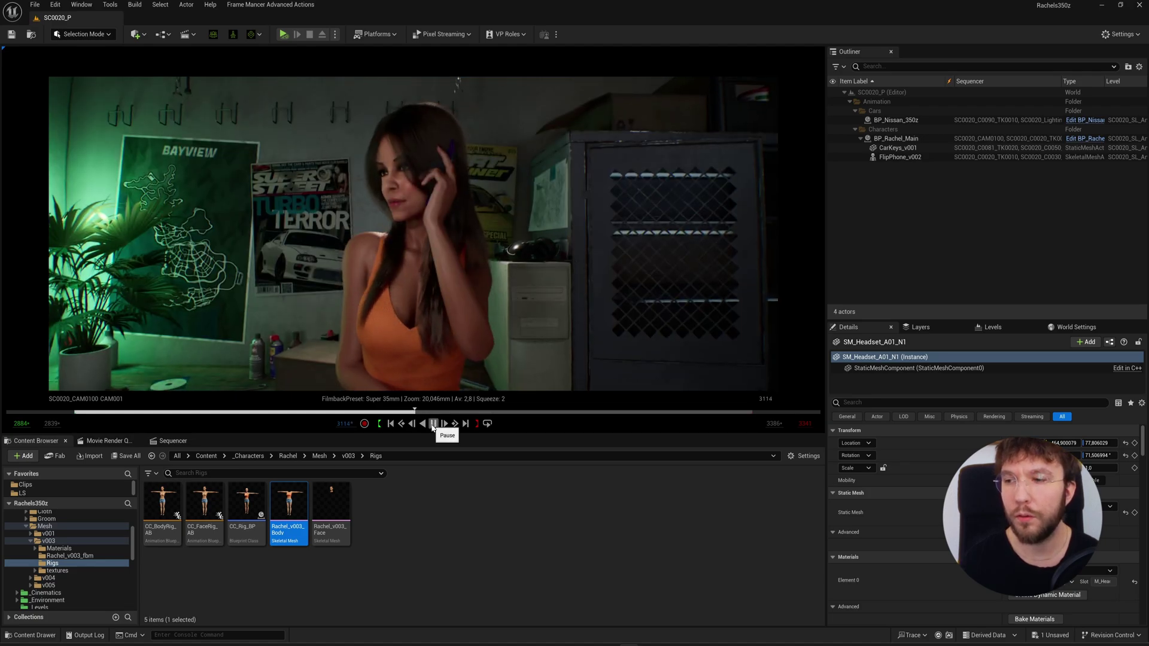
{"action": "left_click", "coordinate": [433, 424]}
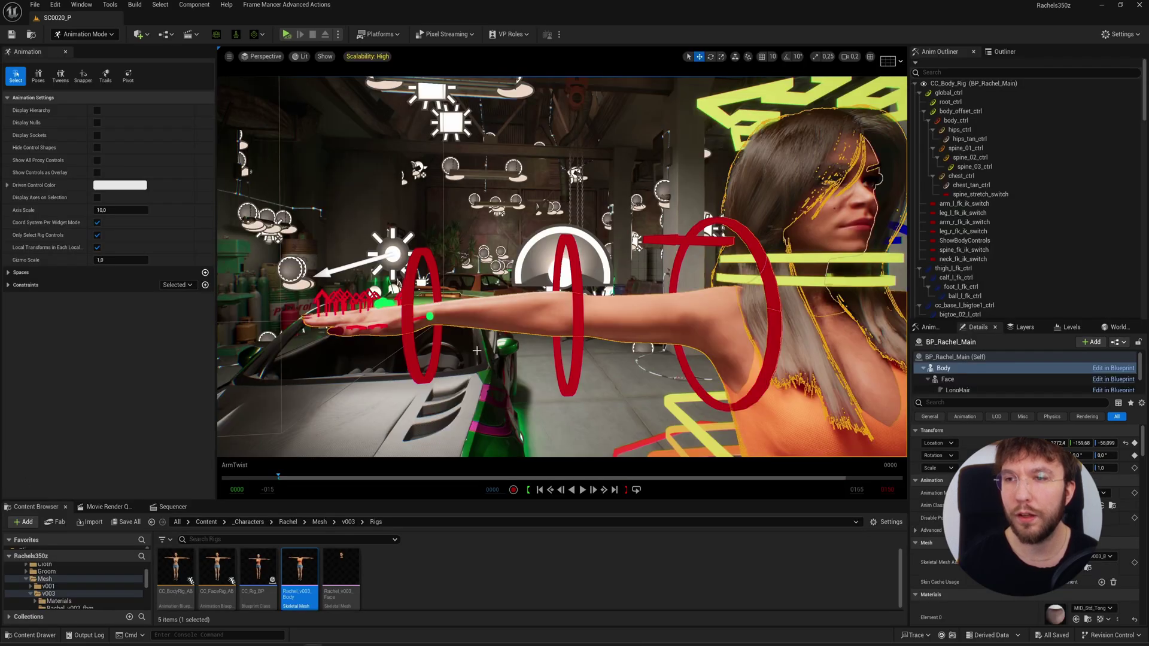
{"action": "right_click_drag", "start_coordinate": [477, 351], "coordinate": [477, 350]}
Step: Select the wrist control in rotate mode and orbit around the outstretched arm
{"action": "left_click", "coordinate": [464, 286]}
{"action": "key", "text": "e"}
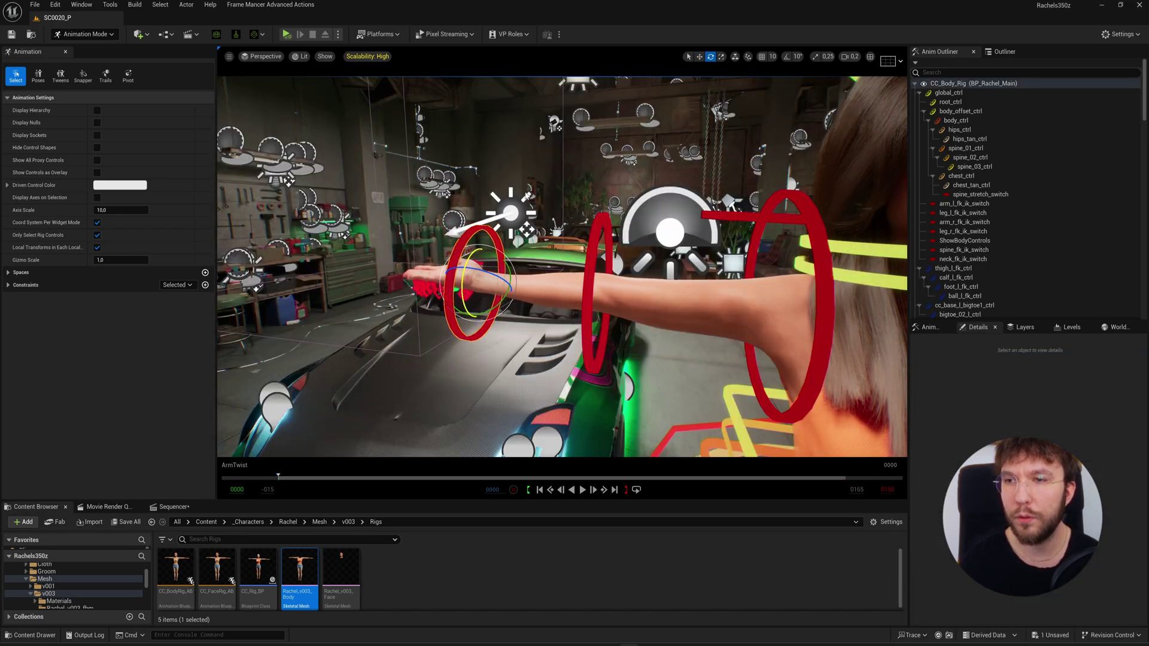
{"action": "right_click_drag", "start_coordinate": [477, 351], "coordinate": [534, 340]}
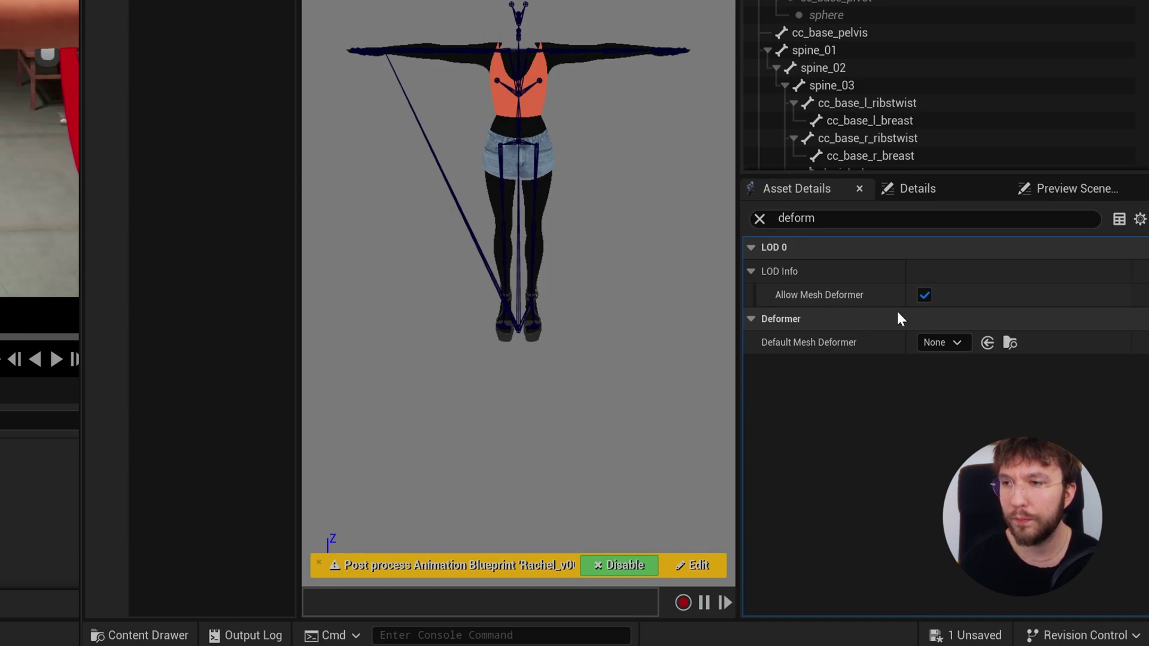
Step: Assign DG_Function_ArmTwist as the body mesh's Default Mesh Deformer and zoom in on the arm
{"action": "left_click", "coordinate": [941, 343]}
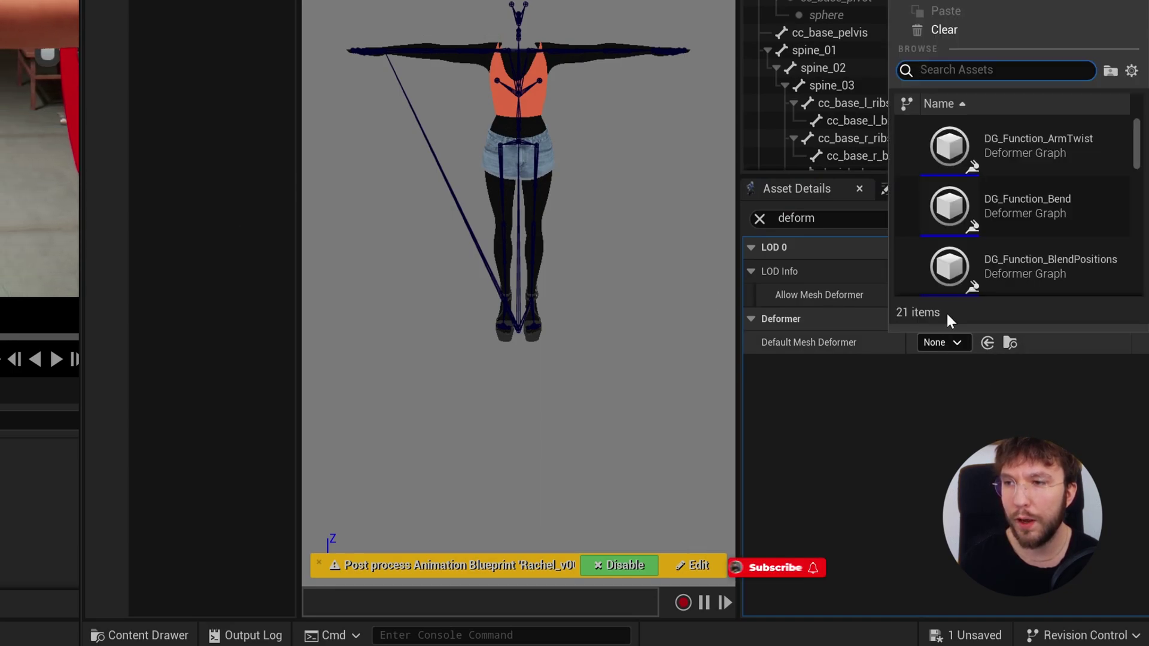
{"action": "left_click", "coordinate": [1015, 152]}
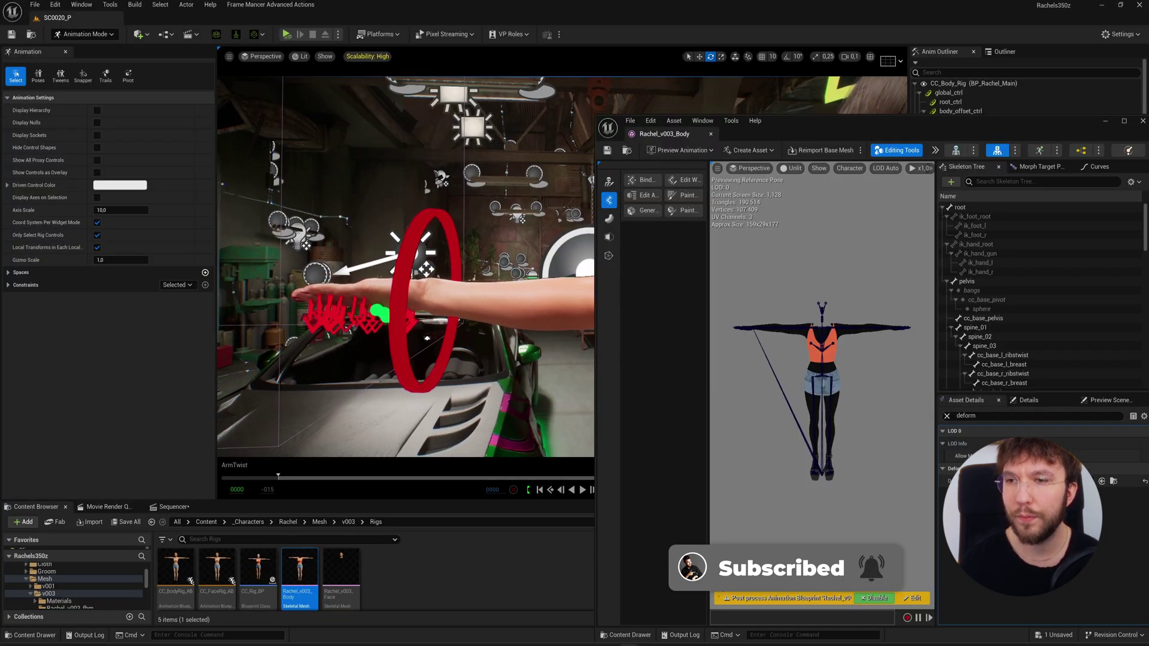
{"action": "scroll", "coordinate": [405, 266], "scroll_direction": "up", "scroll_amount": 1}
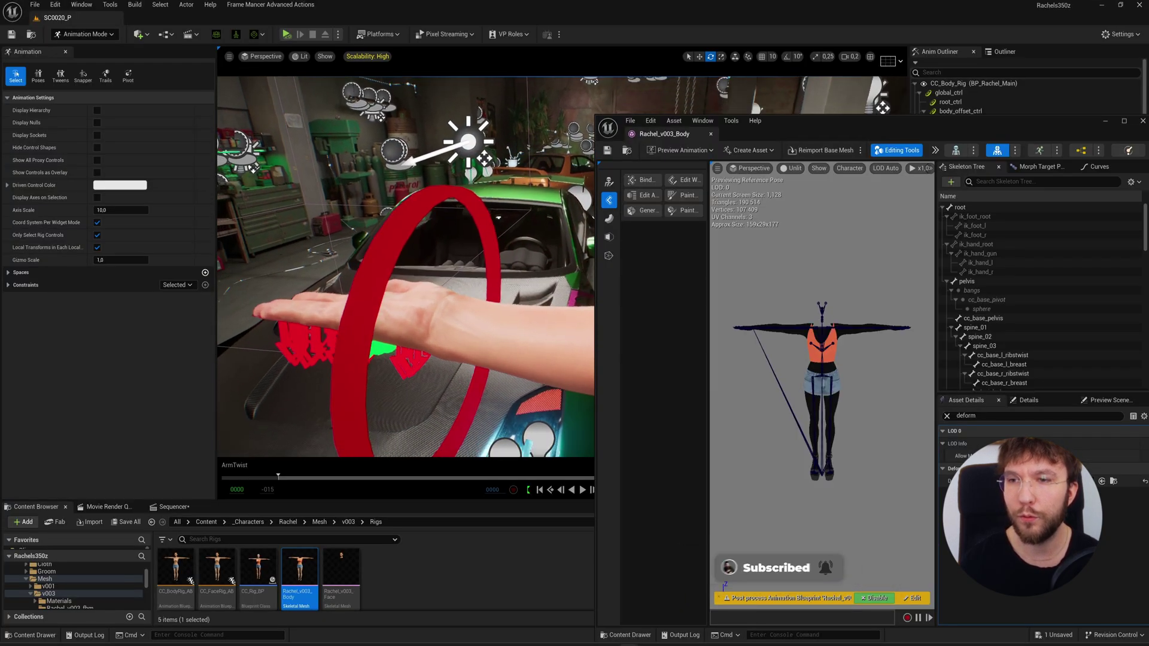